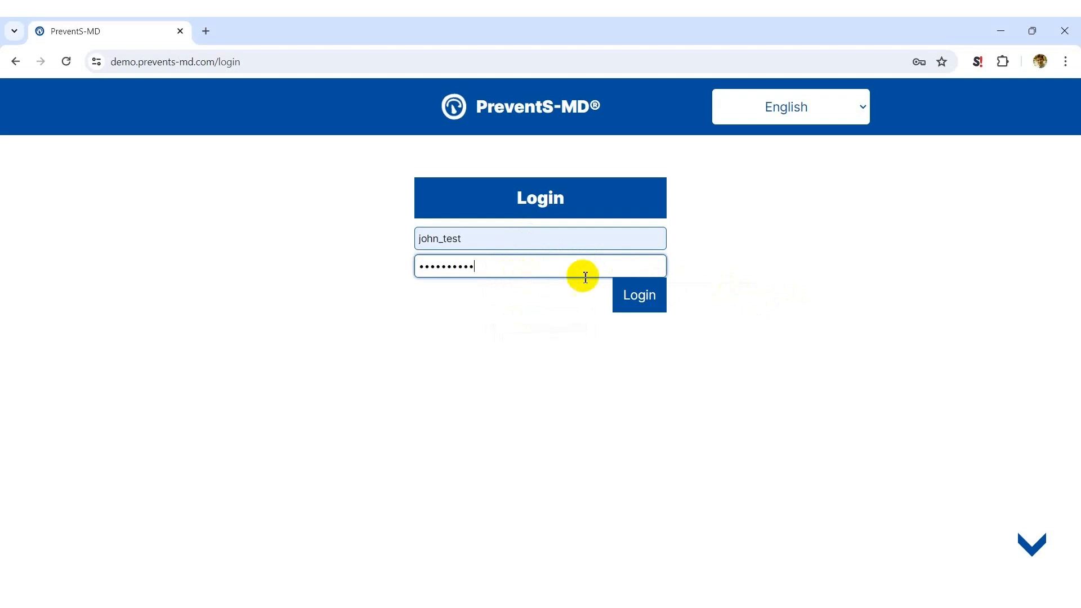
# Search the patient list by the patient's external ID and open the matching patient's assessment
pyautogui.click(632, 279)
pyautogui.write('dgt')
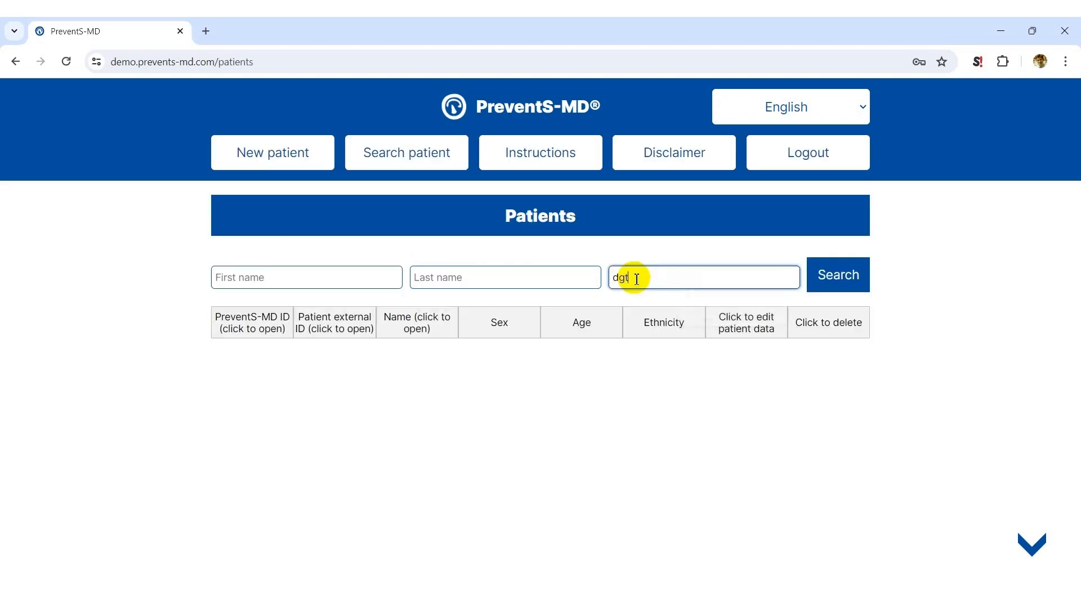
pyautogui.write('0000')
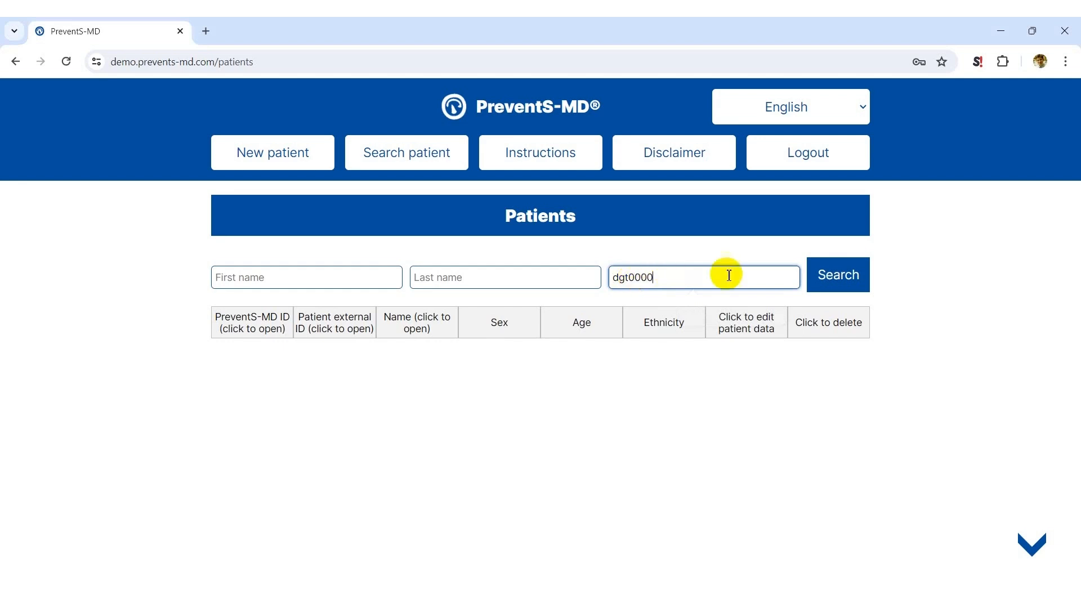
pyautogui.click(834, 281)
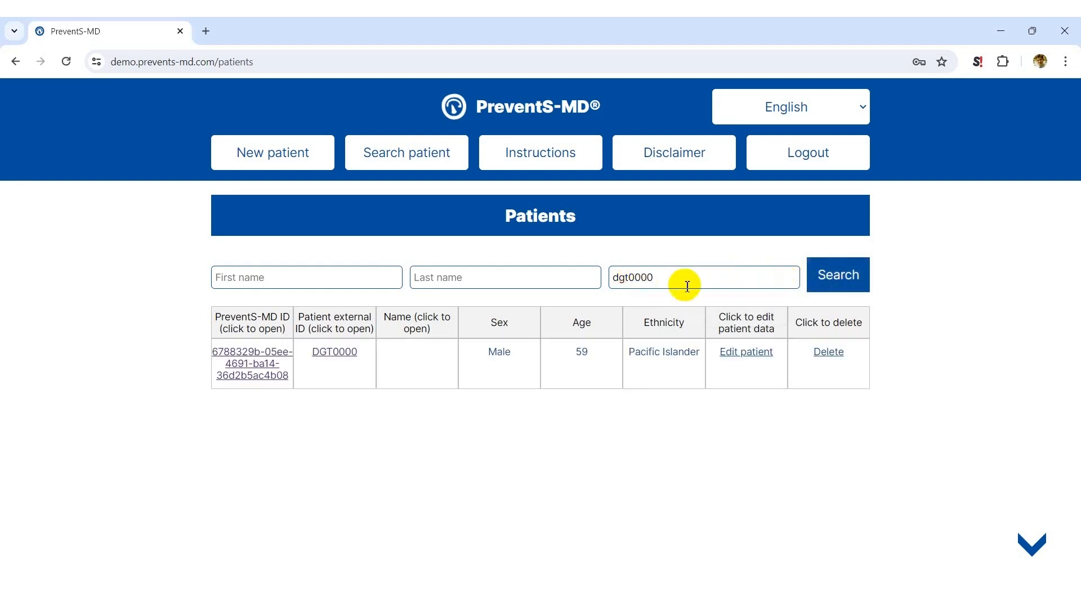
pyautogui.click(335, 355)
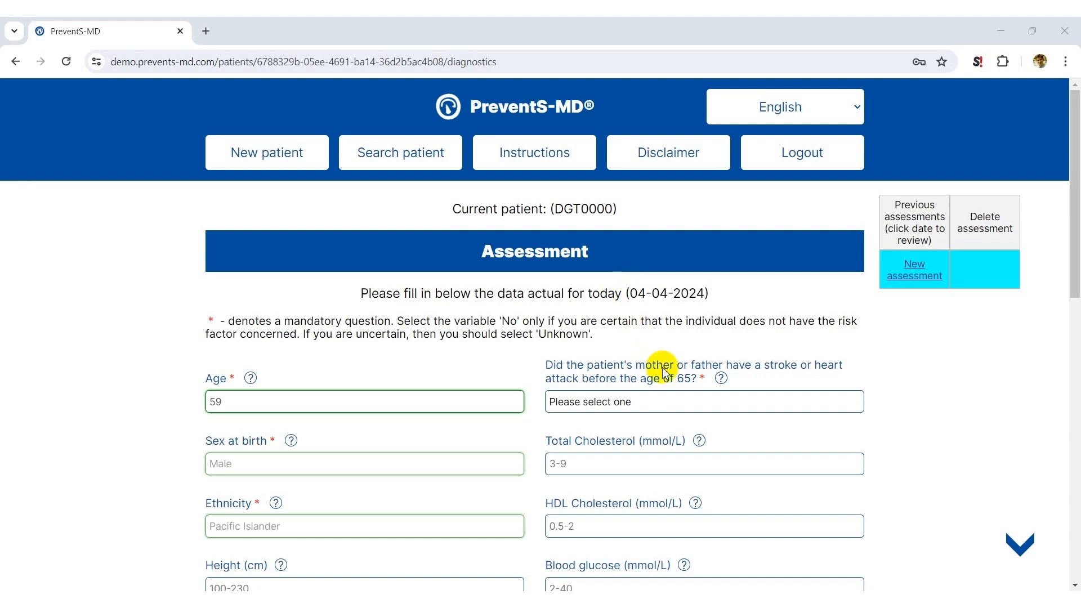
# Set Presence of left ventricular hypertrophy to Unknown, and fill all remaining empty selection fields with Unknown
pyautogui.scroll(-4, 659, 374)
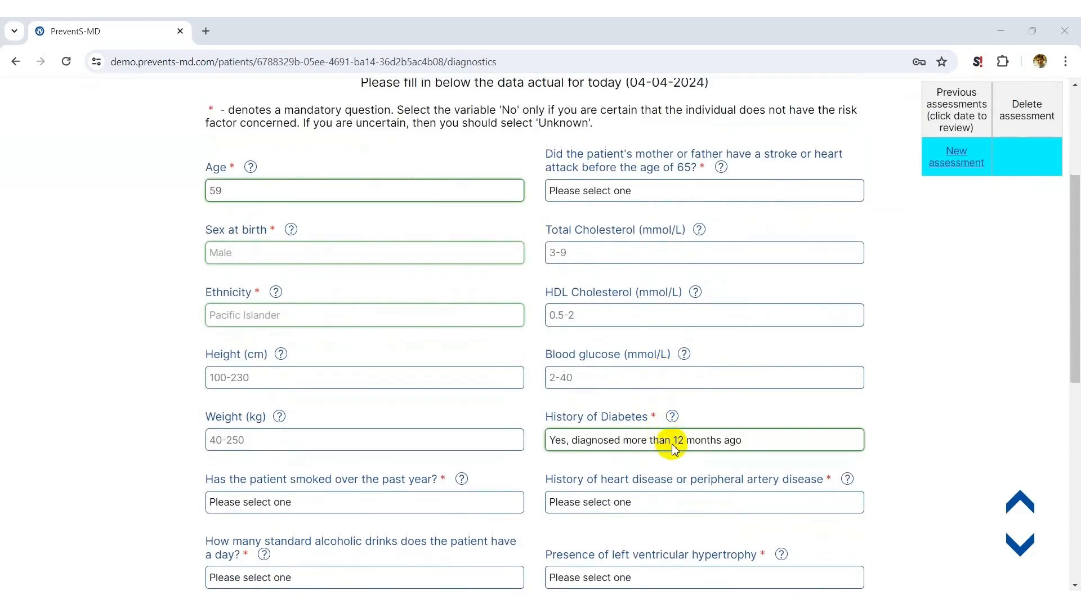
pyautogui.scroll(-8, 674, 447)
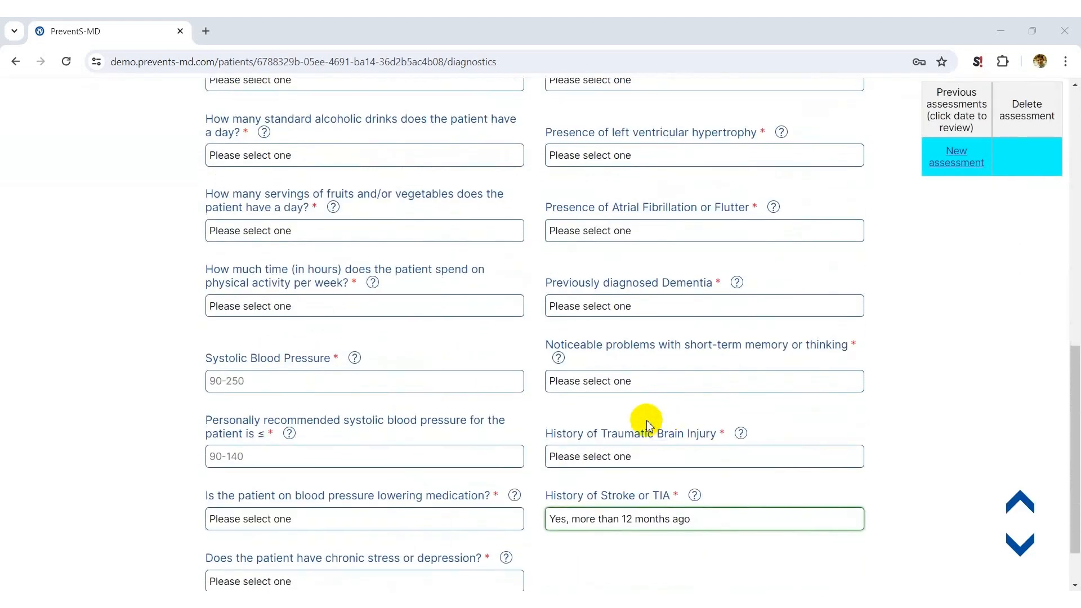
pyautogui.scroll(12, 648, 419)
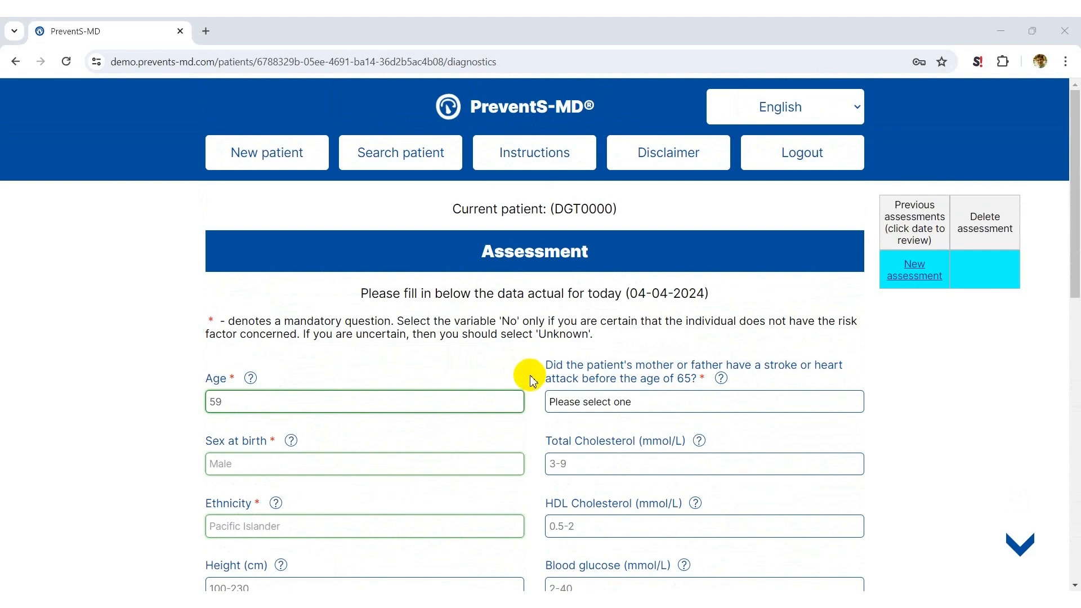
pyautogui.scroll(-3, 537, 399)
pyautogui.scroll(-1, 539, 419)
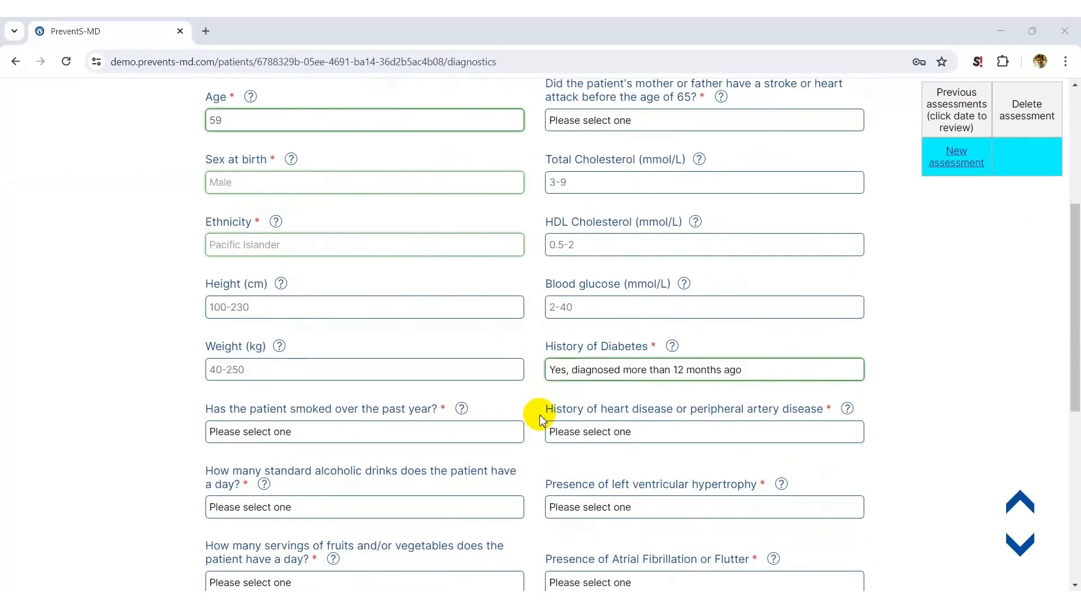
pyautogui.moveTo(782, 486)
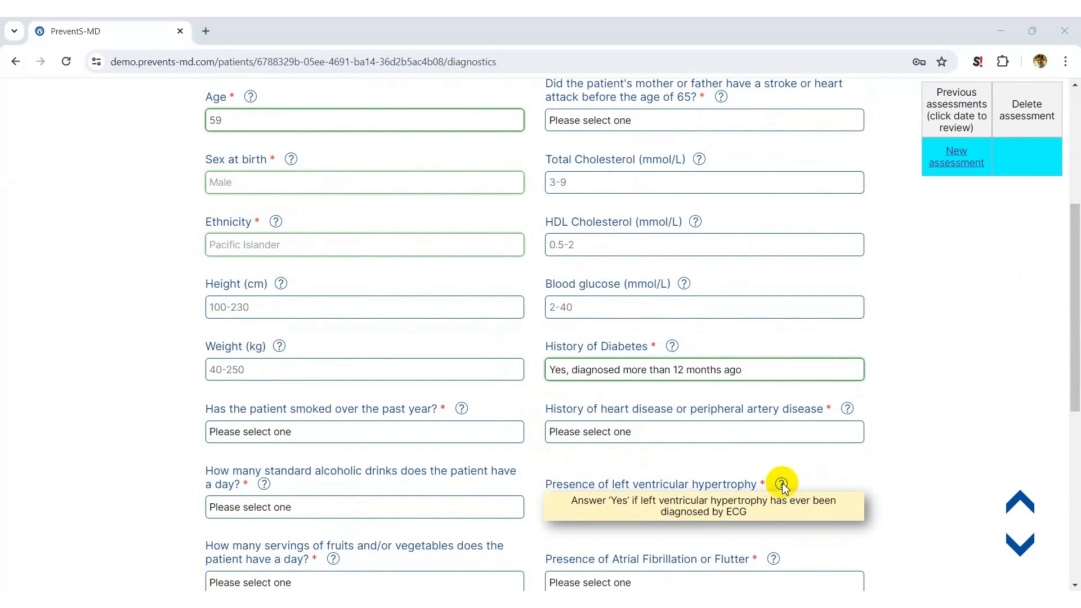
pyautogui.click(770, 507)
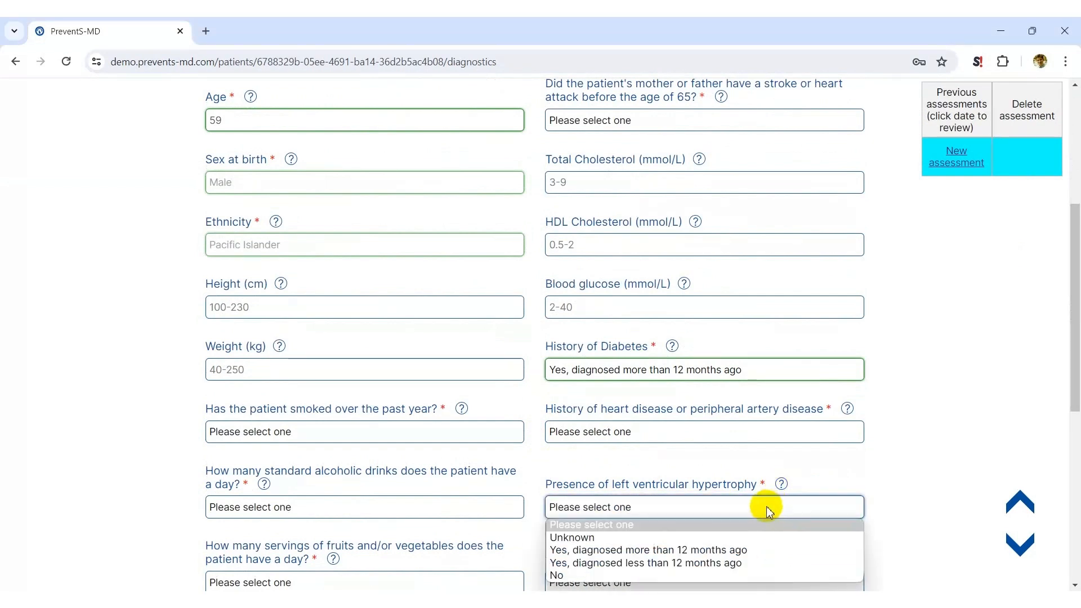
pyautogui.click(713, 574)
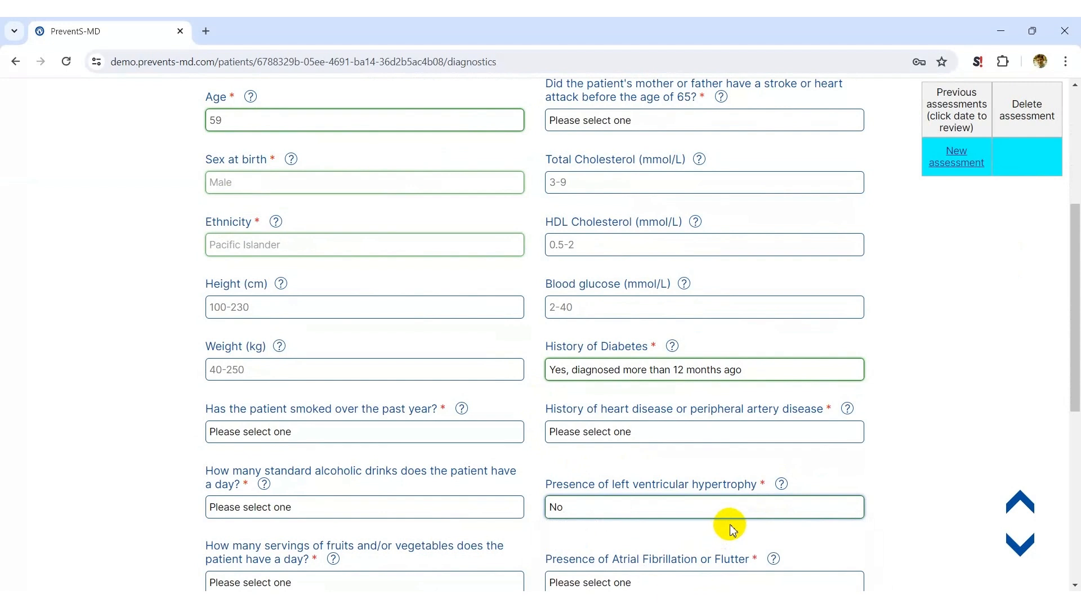
pyautogui.click(770, 509)
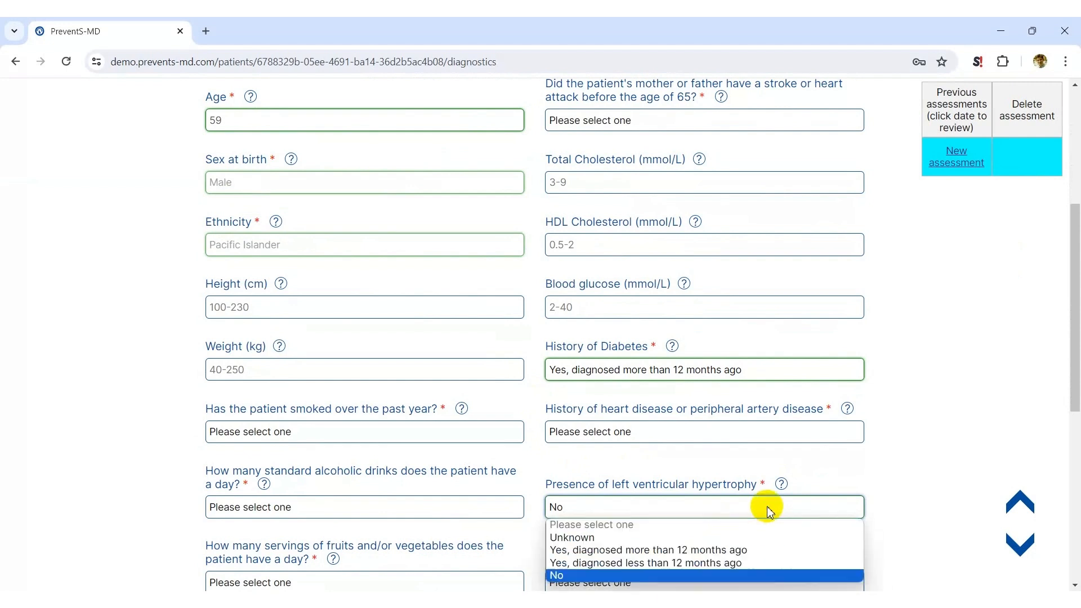
pyautogui.click(735, 539)
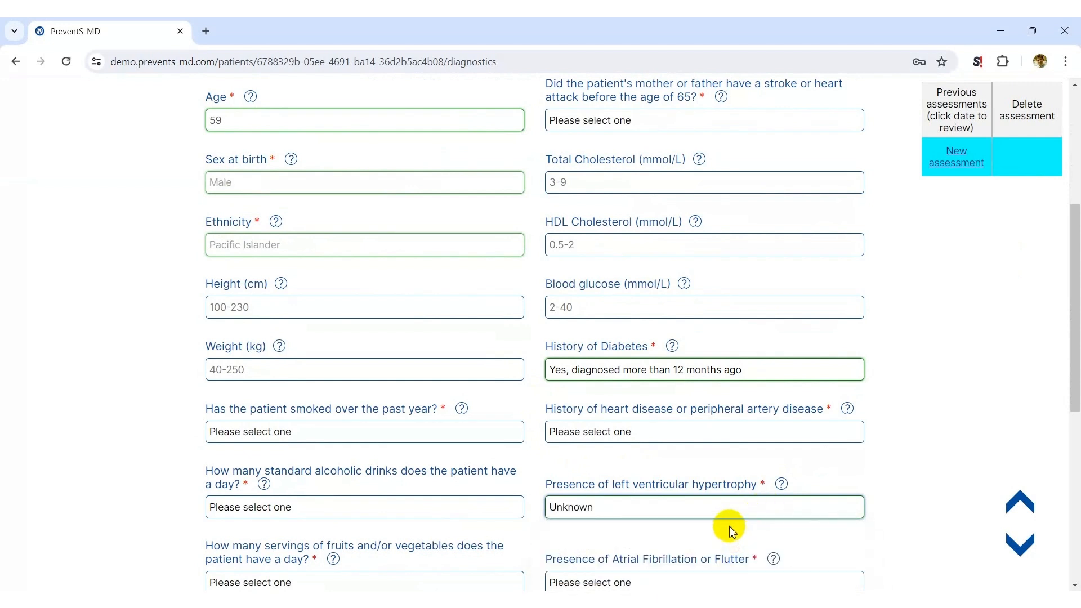
pyautogui.scroll(-7, 730, 526)
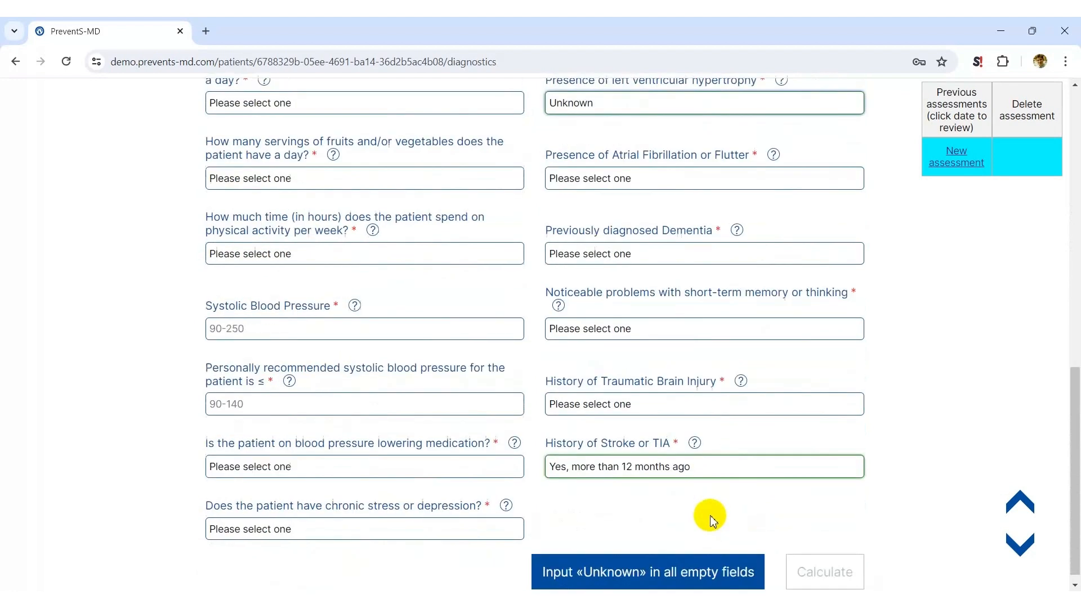
pyautogui.click(679, 556)
# Set the systolic blood pressure to 145 and the personally recommended systolic blood pressure to 120
pyautogui.click(403, 313)
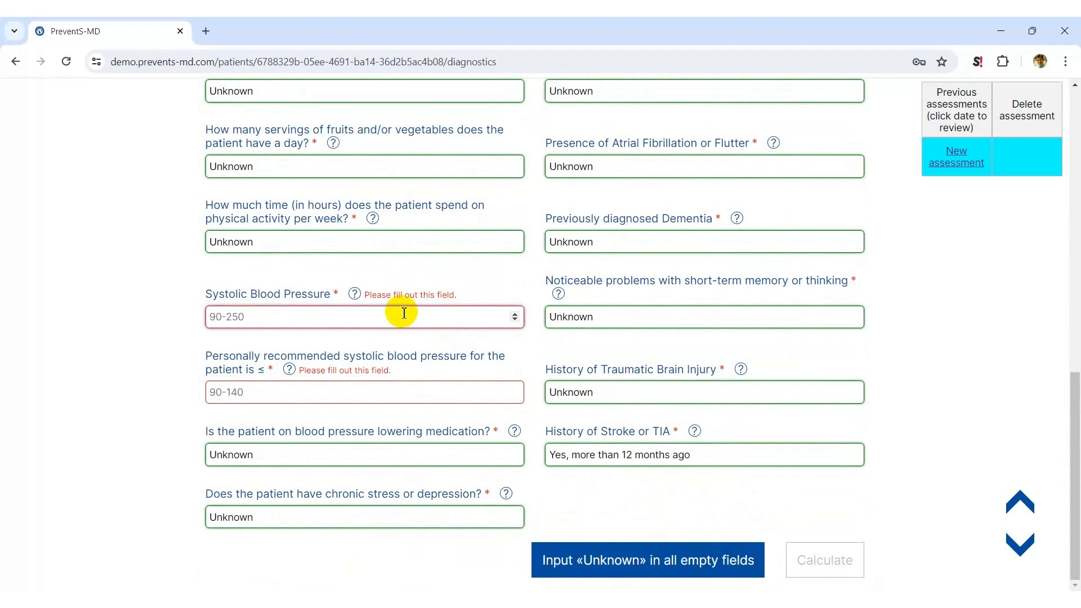
pyautogui.write('145')
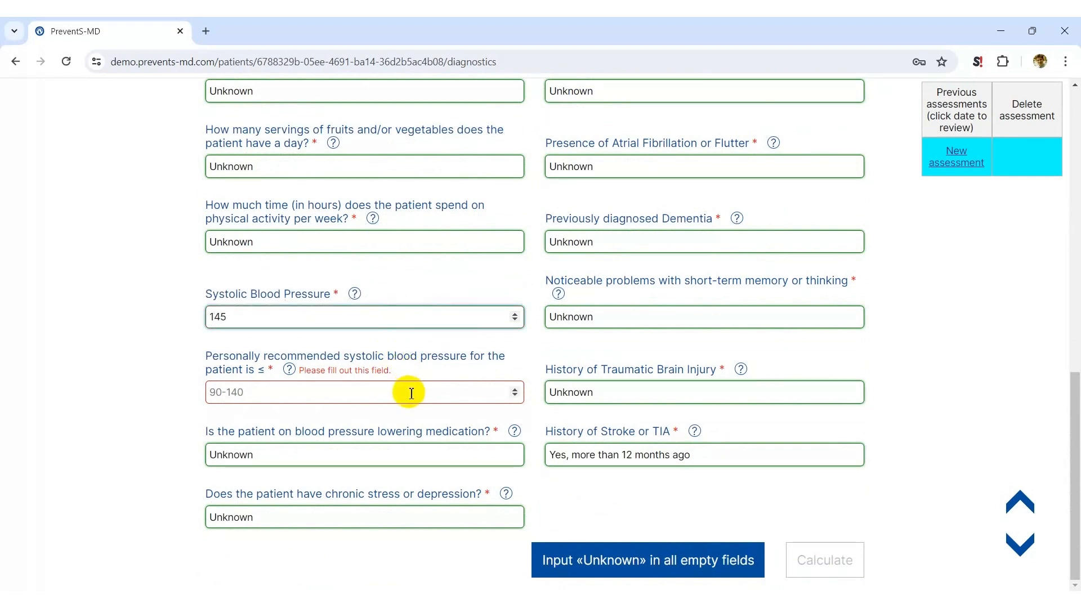
pyautogui.moveTo(287, 371)
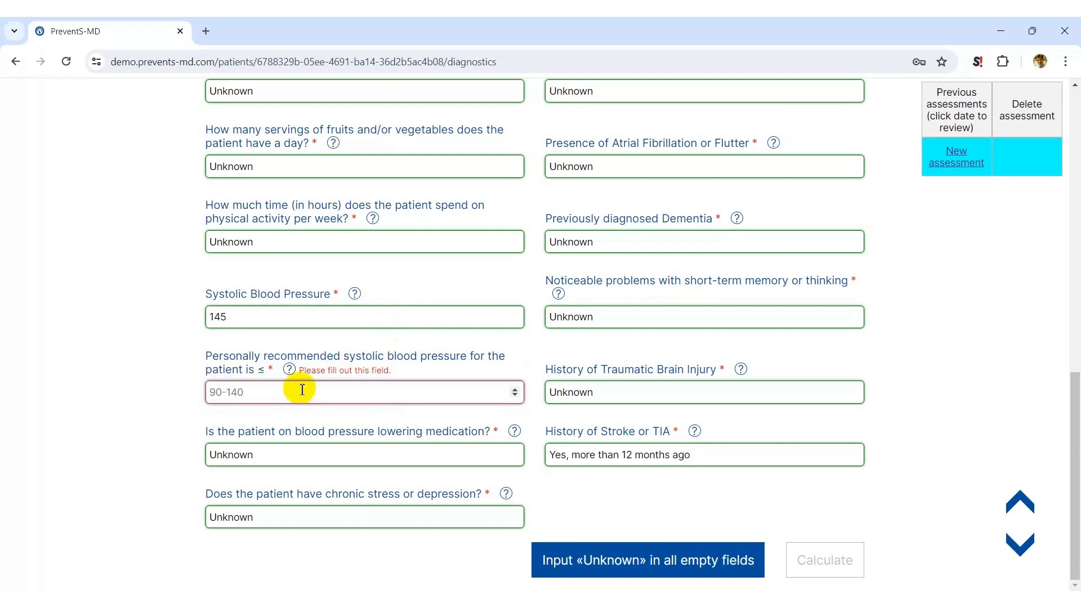
pyautogui.click(302, 390)
pyautogui.write('120')
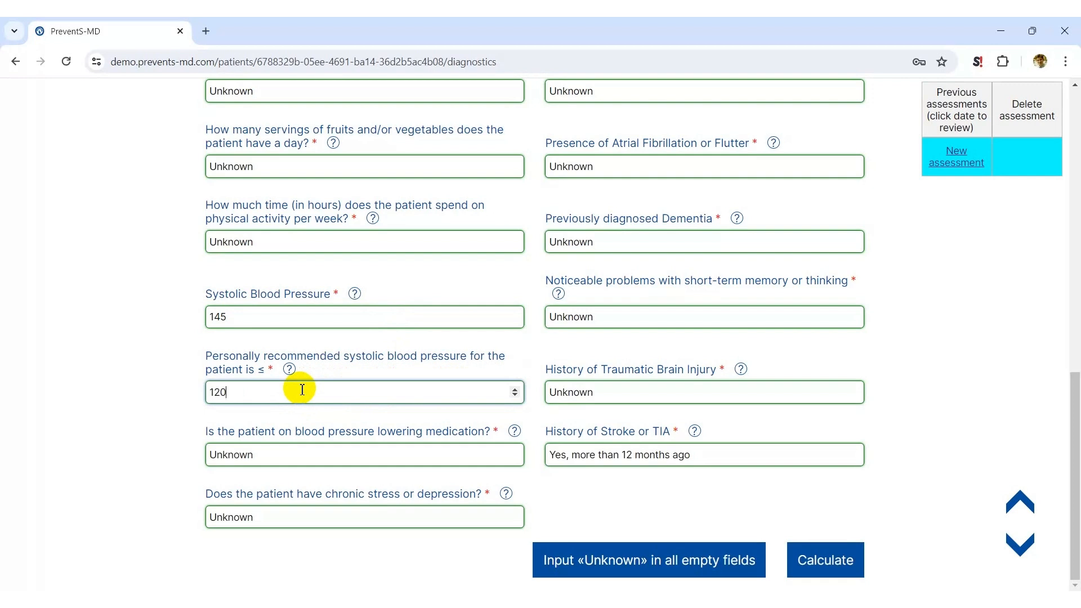
# Answer Yes for blood pressure lowering medication and No for chronic stress or depression
pyautogui.click(323, 454)
pyautogui.click(316, 497)
pyautogui.click(316, 515)
pyautogui.click(315, 572)
# Set the patient's height to 176 cm and weight to 89 kg
pyautogui.scroll(7, 349, 394)
pyautogui.click(337, 318)
pyautogui.write('176')
pyautogui.click(333, 378)
pyautogui.write('89')
# Enter a blood glucose of 6, HDL cholesterol of 1.2 and total cholesterol of 6.5 mmol/L
pyautogui.click(586, 309)
pyautogui.write('6')
pyautogui.click(586, 250)
pyautogui.write('1.2')
pyautogui.click(589, 189)
pyautogui.write('6.5')
# Answer the question on history of heart disease or peripheral artery disease and calculate the assessment
pyautogui.scroll(1, 592, 217)
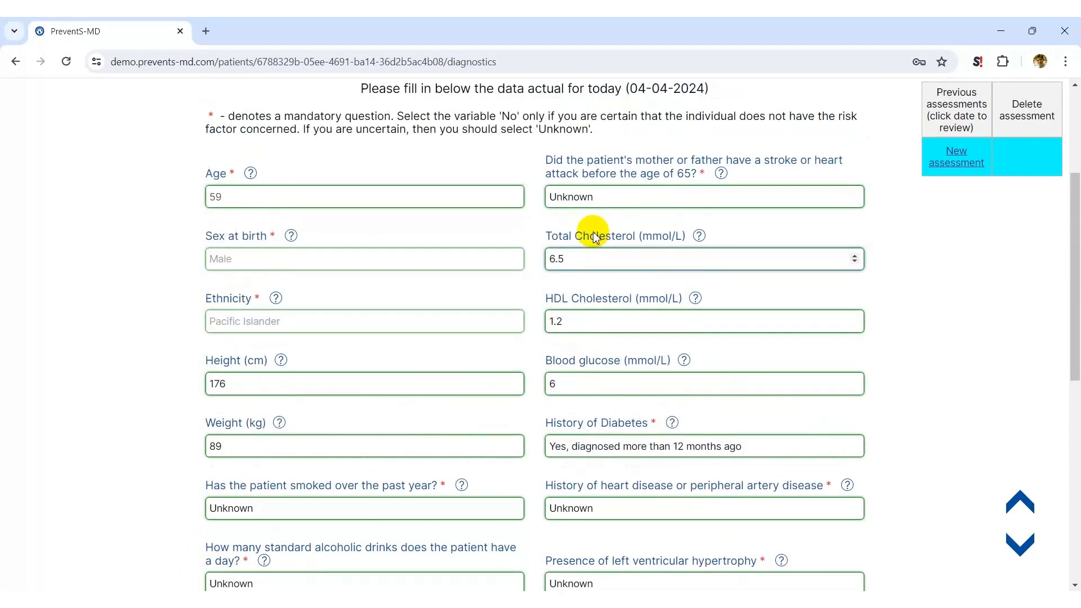
pyautogui.click(674, 504)
pyautogui.click(679, 554)
pyautogui.scroll(-7, 702, 471)
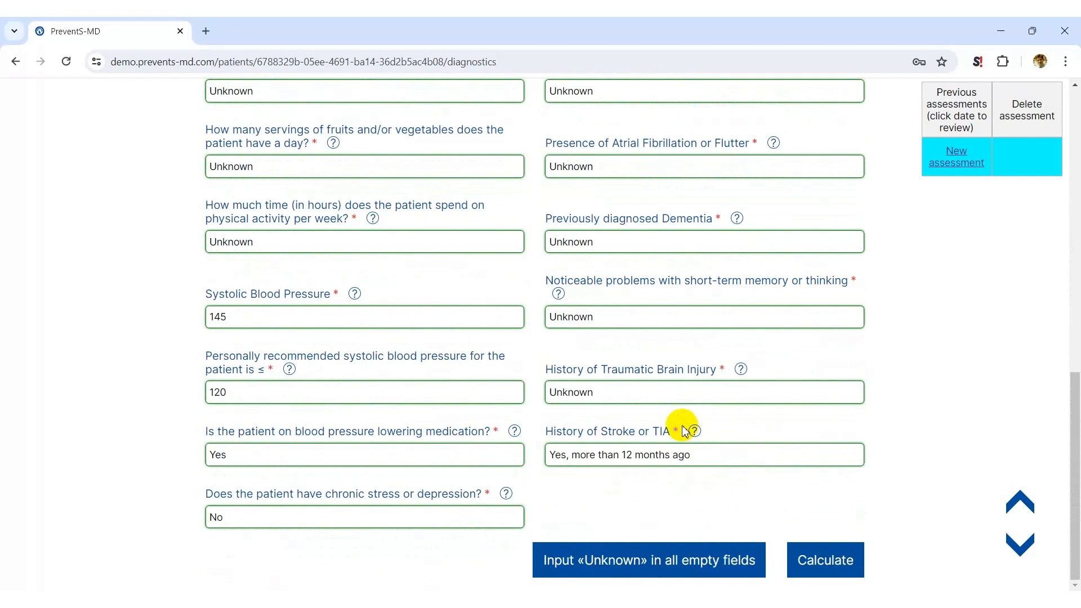
pyautogui.click(816, 555)
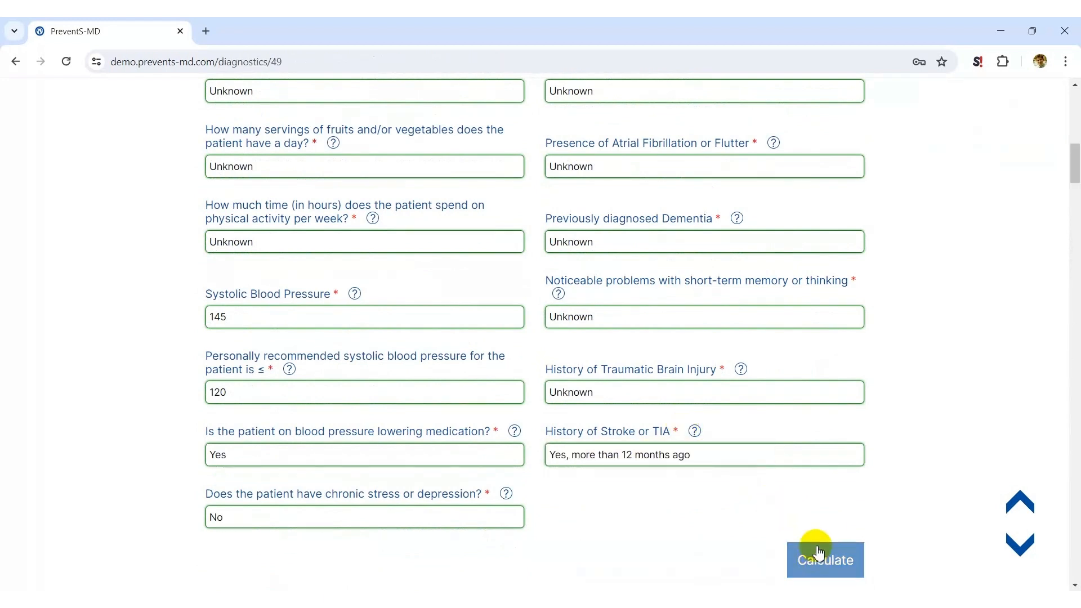
# Review the calculated stroke and disease risks and the conclusion of the patient summary
pyautogui.scroll(-8, 816, 550)
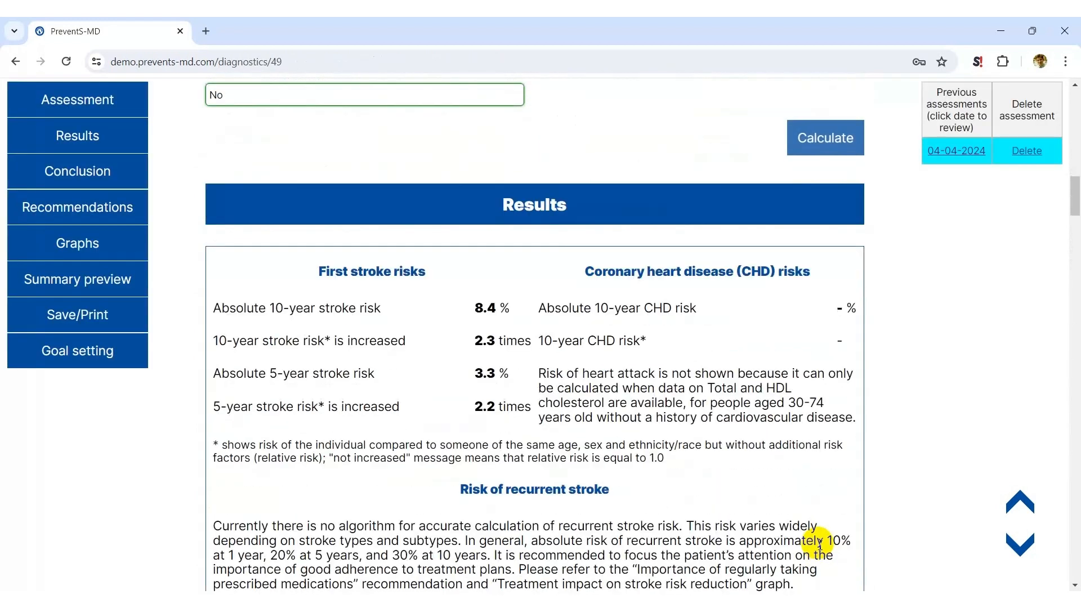
pyautogui.scroll(-1, 820, 543)
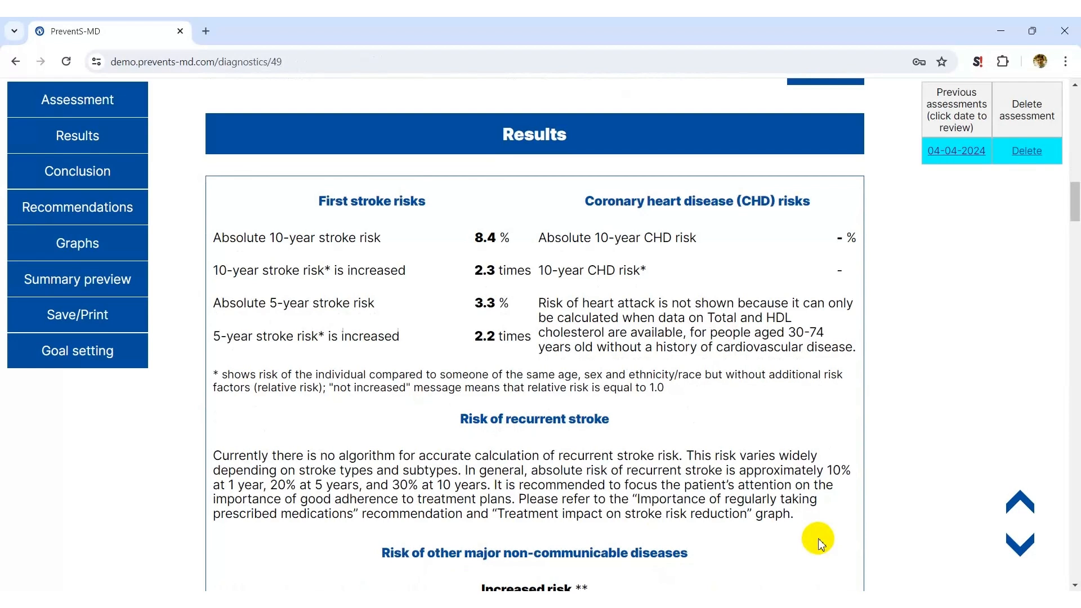
pyautogui.scroll(-1, 819, 541)
pyautogui.scroll(-8, 648, 315)
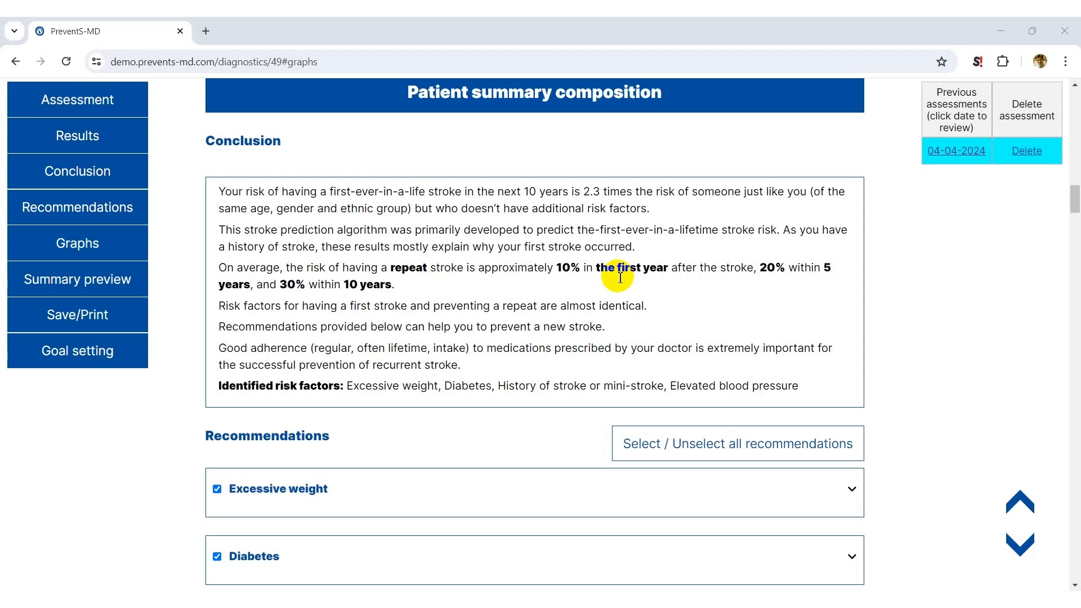
pyautogui.moveTo(620, 277); pyautogui.dragTo(606, 274)
pyautogui.click(127, 171)
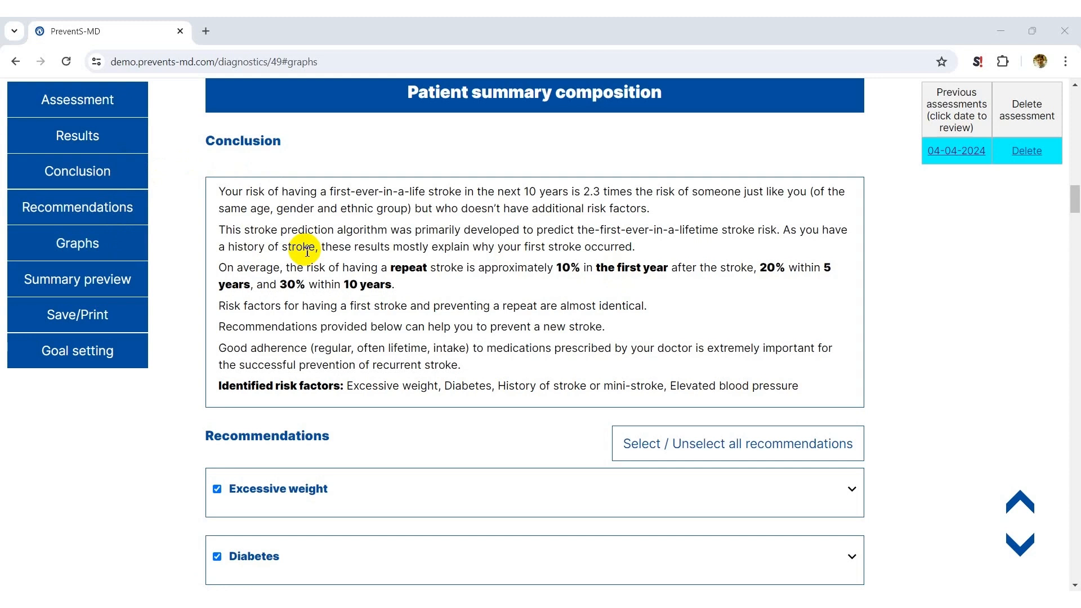
# Exclude the Excessive weight recommendation from the patient summary and include it again
pyautogui.scroll(-2, 307, 252)
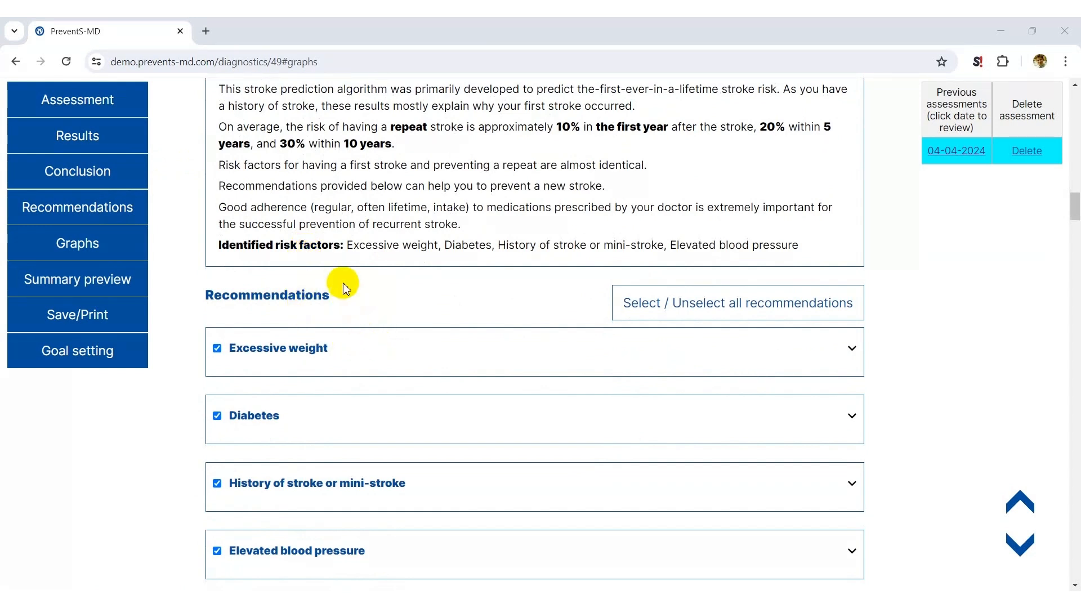
pyautogui.click(217, 349)
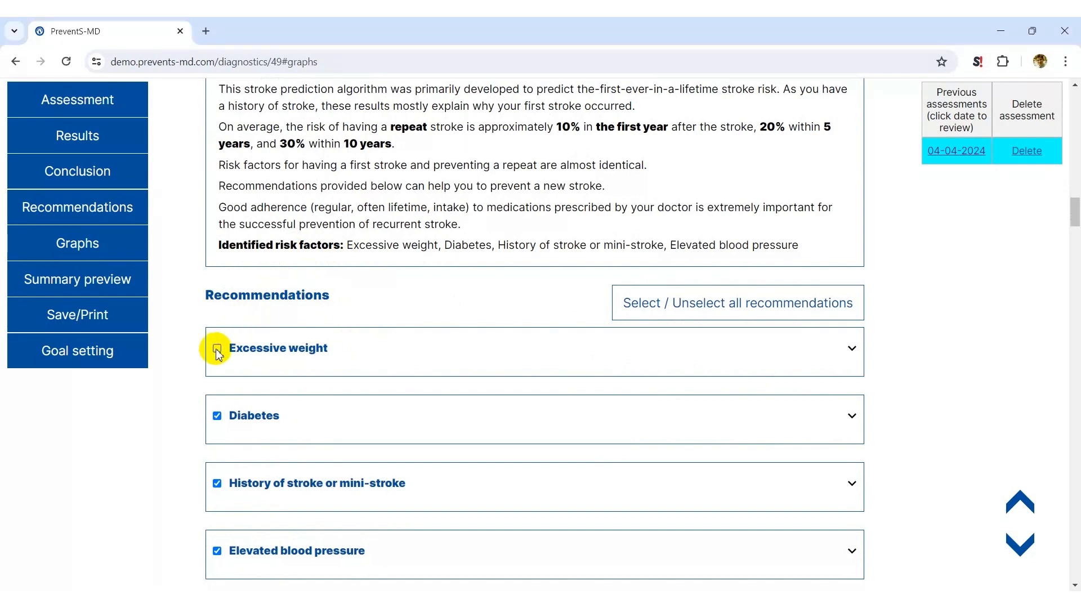
pyautogui.click(217, 350)
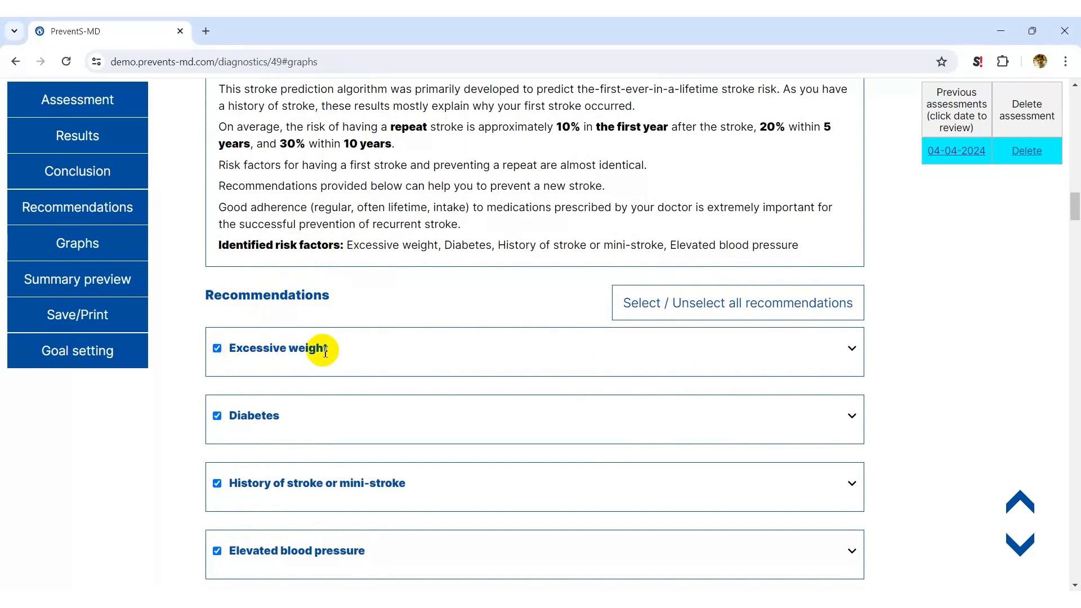
# Include the recommendation on regularly taking prescribed medications, with Blood pressure lowering and Cholesterol lowering (statins) selected
pyautogui.scroll(-6, 414, 350)
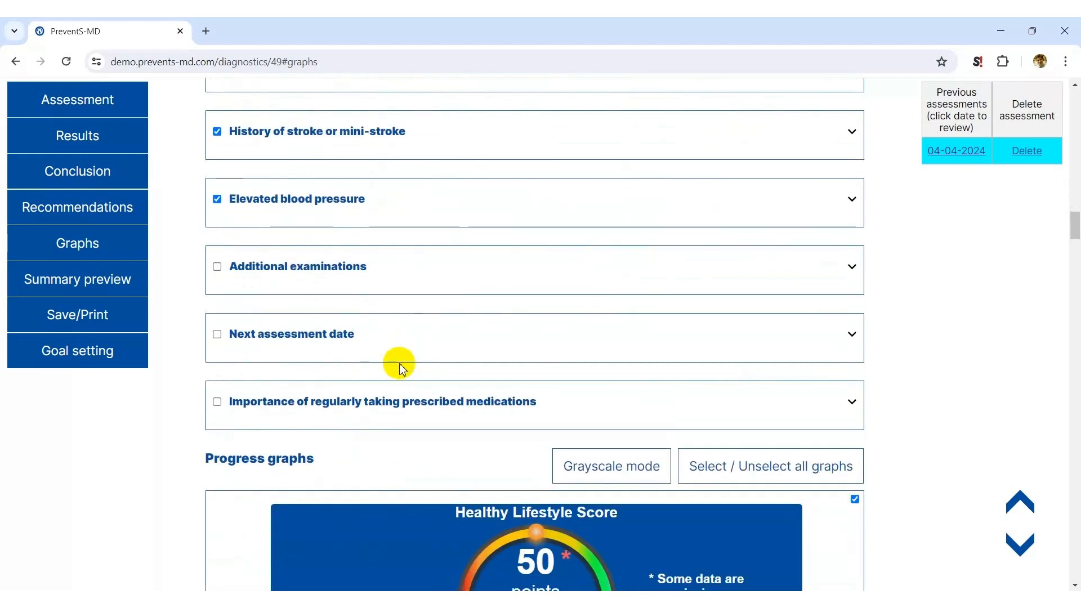
pyautogui.click(218, 402)
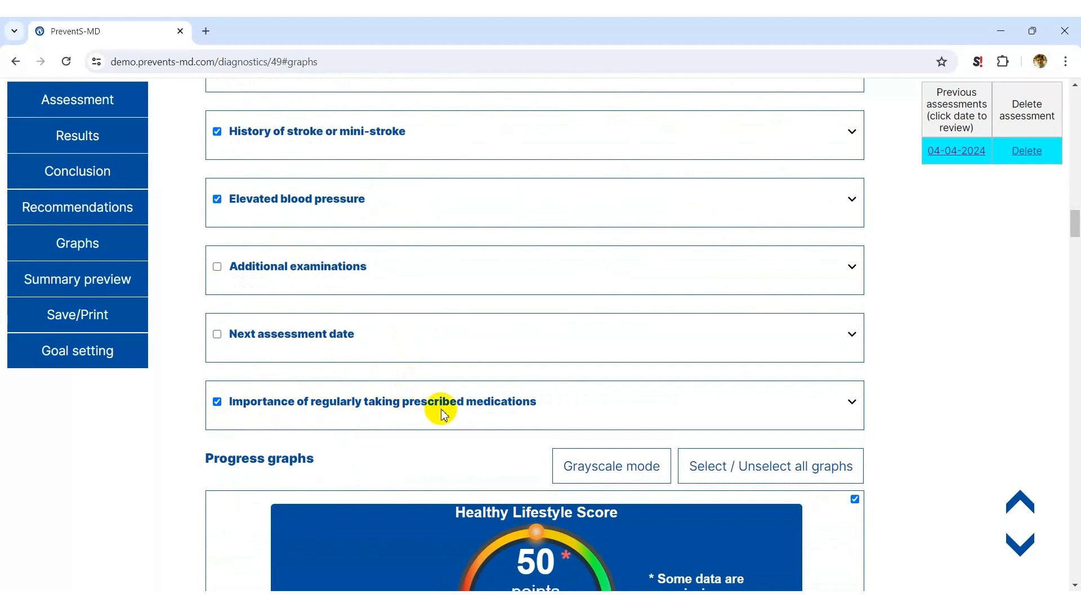
pyautogui.click(457, 400)
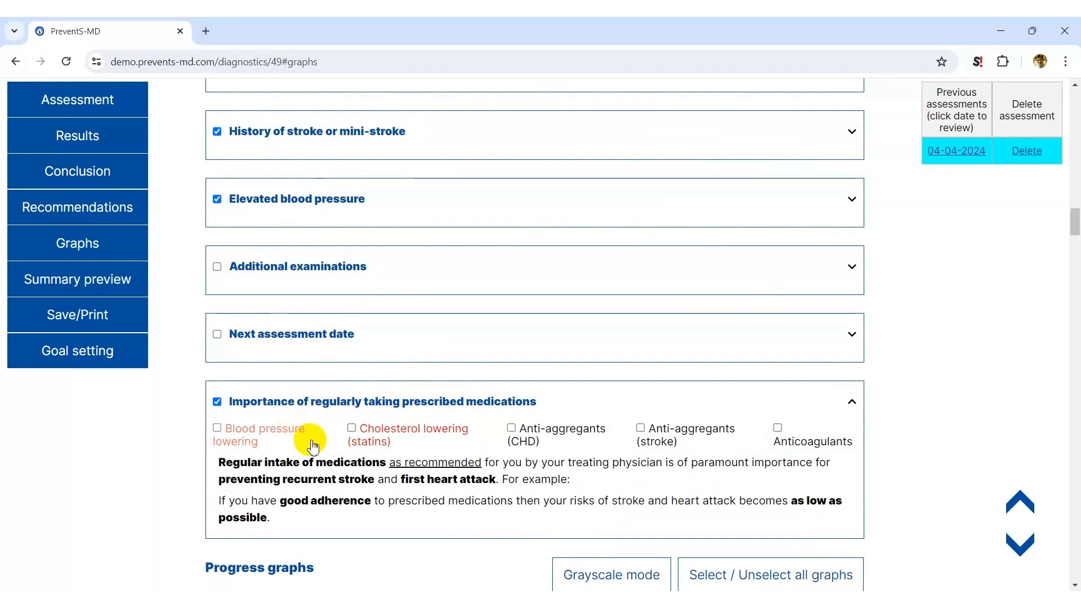
pyautogui.click(218, 429)
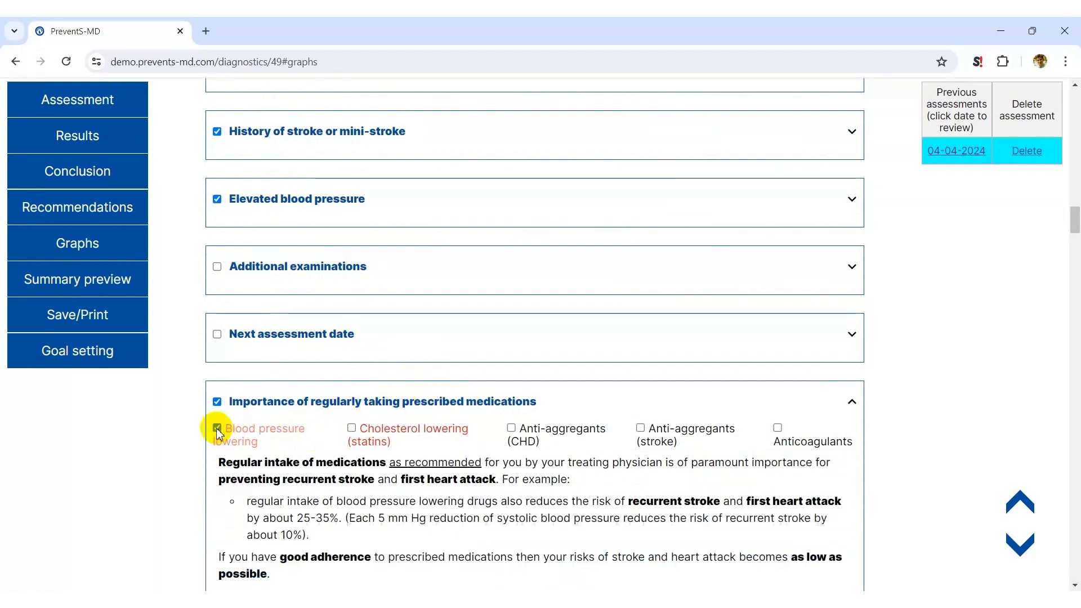
pyautogui.click(351, 429)
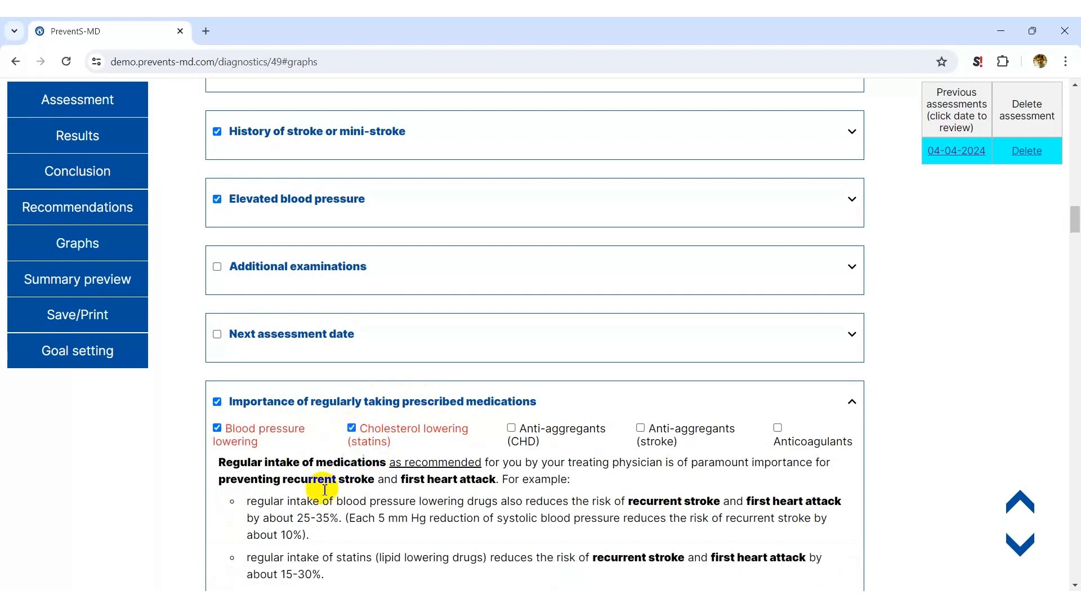
# Select all progress graphs for the patient summary and review the risk factor and lifestyle graphs
pyautogui.scroll(-1, 362, 509)
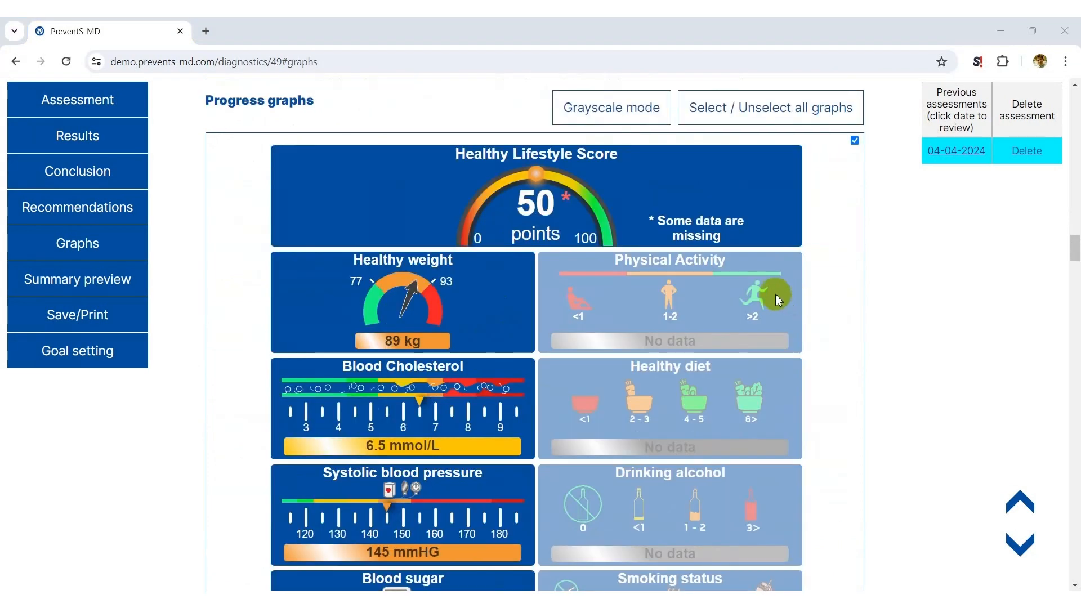
pyautogui.click(722, 112)
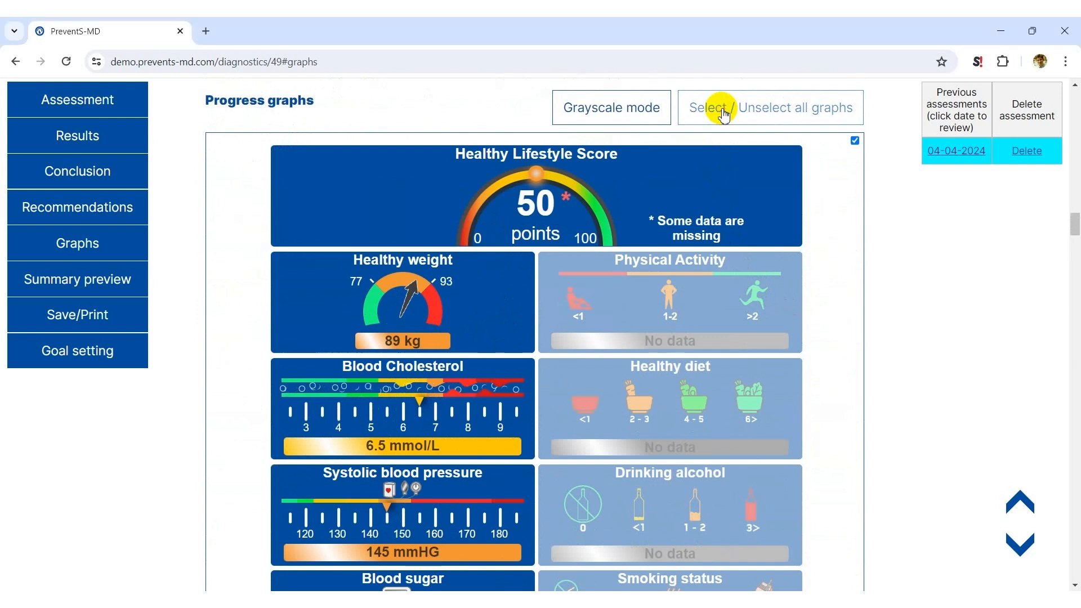
pyautogui.scroll(-6, 801, 203)
pyautogui.scroll(-1, 801, 203)
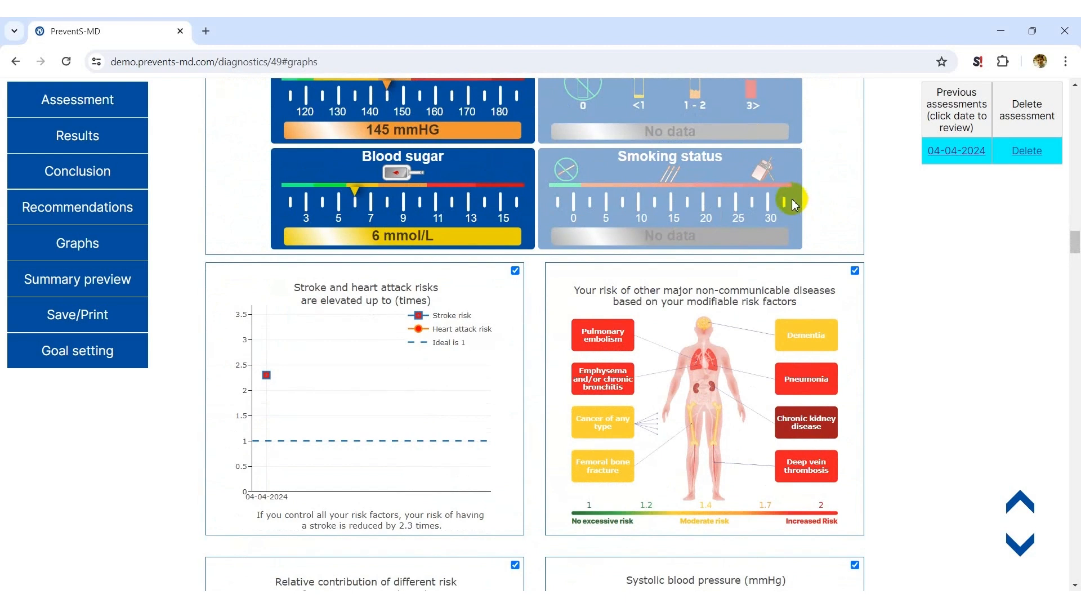
pyautogui.scroll(-7, 792, 204)
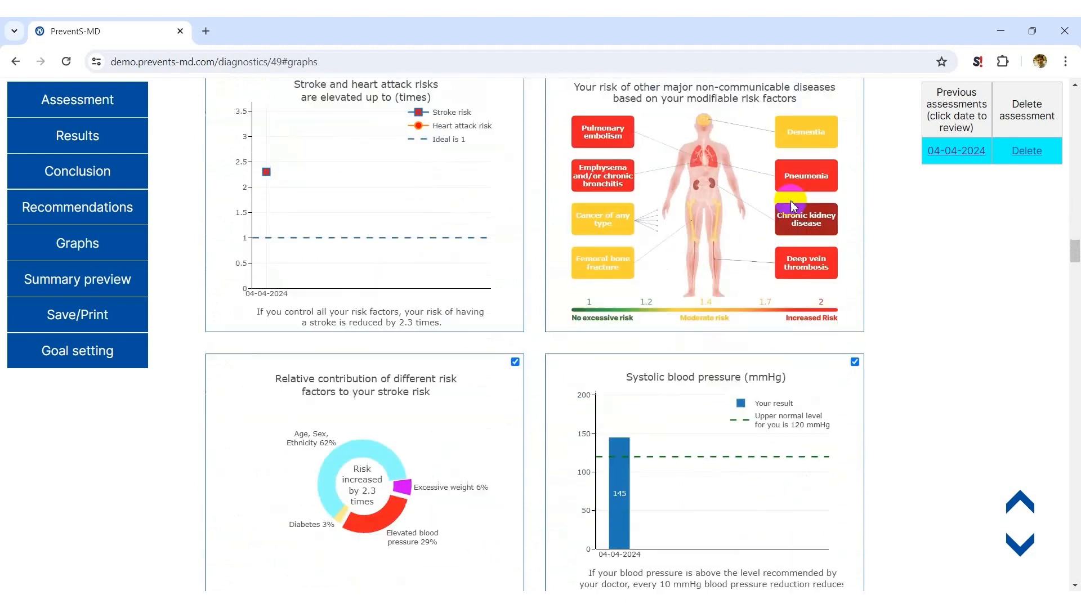
pyautogui.scroll(-5, 792, 205)
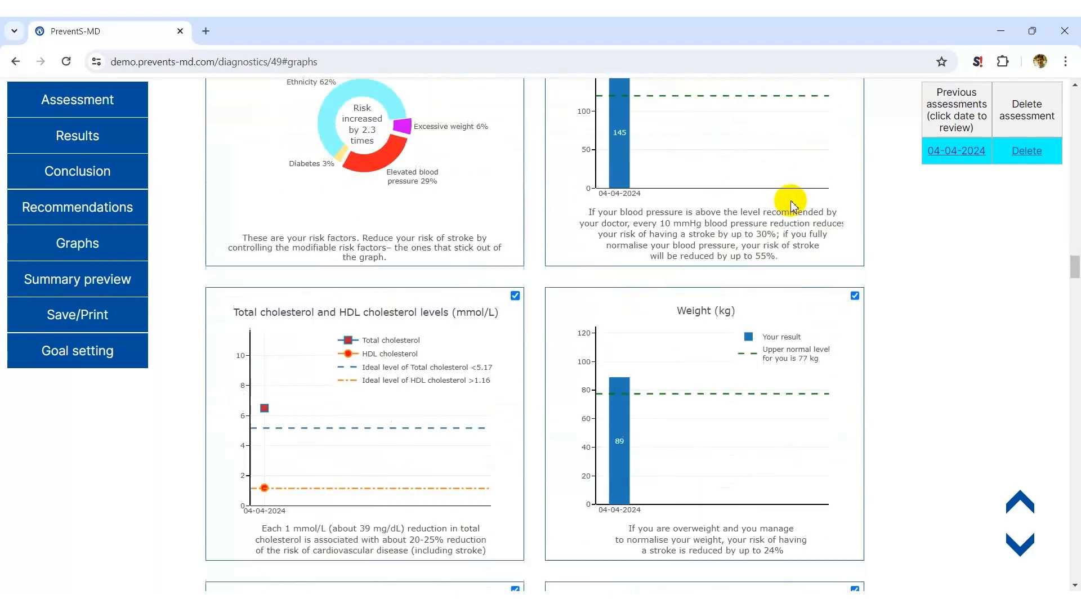
pyautogui.scroll(-4, 792, 205)
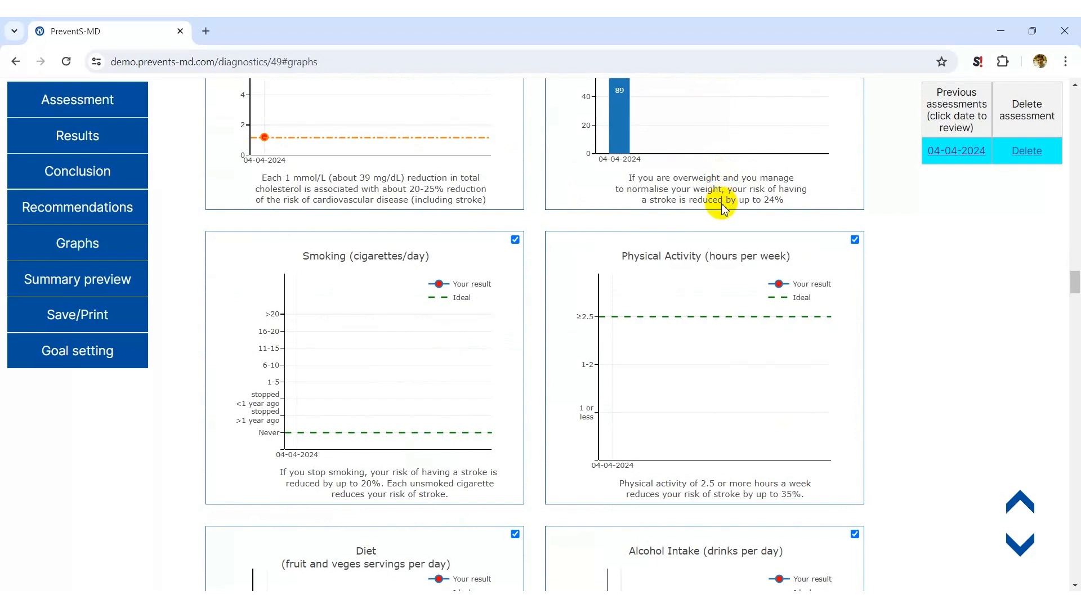
pyautogui.scroll(-6, 723, 209)
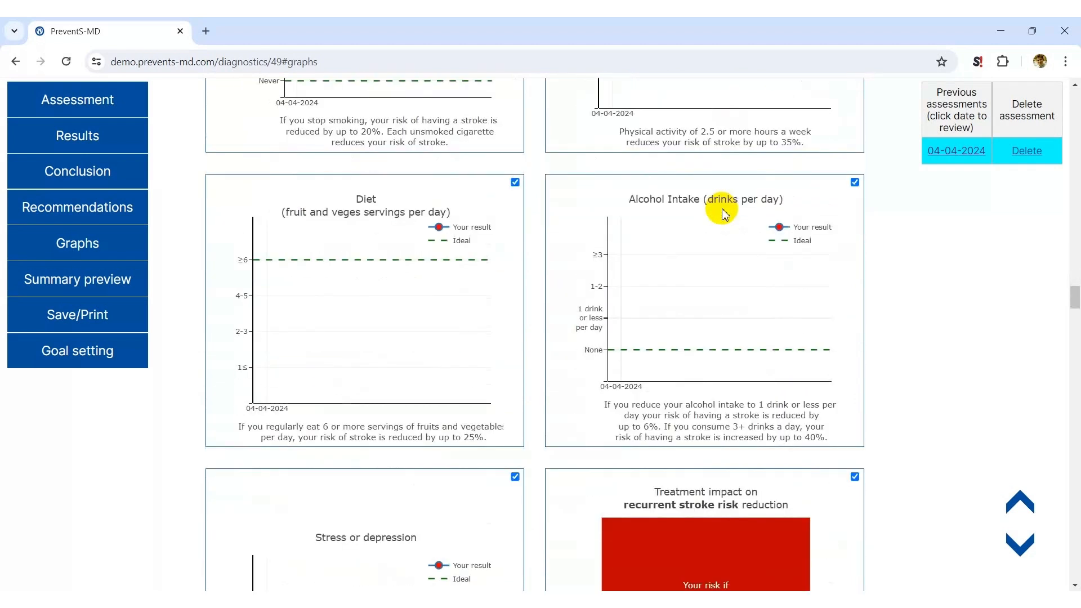
pyautogui.scroll(-2, 724, 214)
pyautogui.scroll(-4, 724, 214)
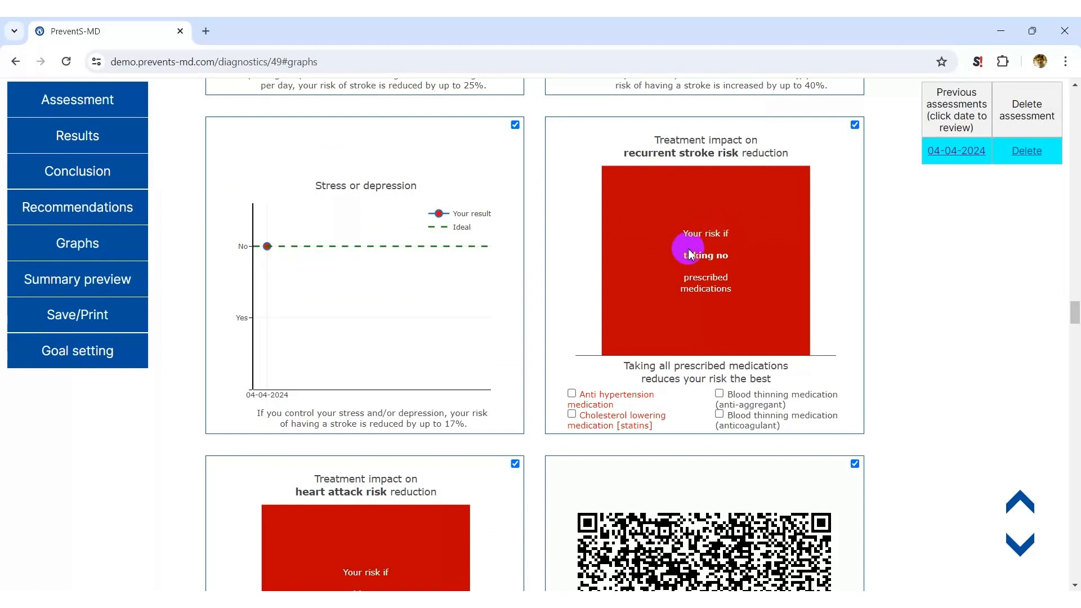
# Add Anti hypertension medication and Cholesterol lowering medication [statins] to the recurrent stroke treatment impact graph, and exclude the heart attack treatment impact graph
pyautogui.click(572, 393)
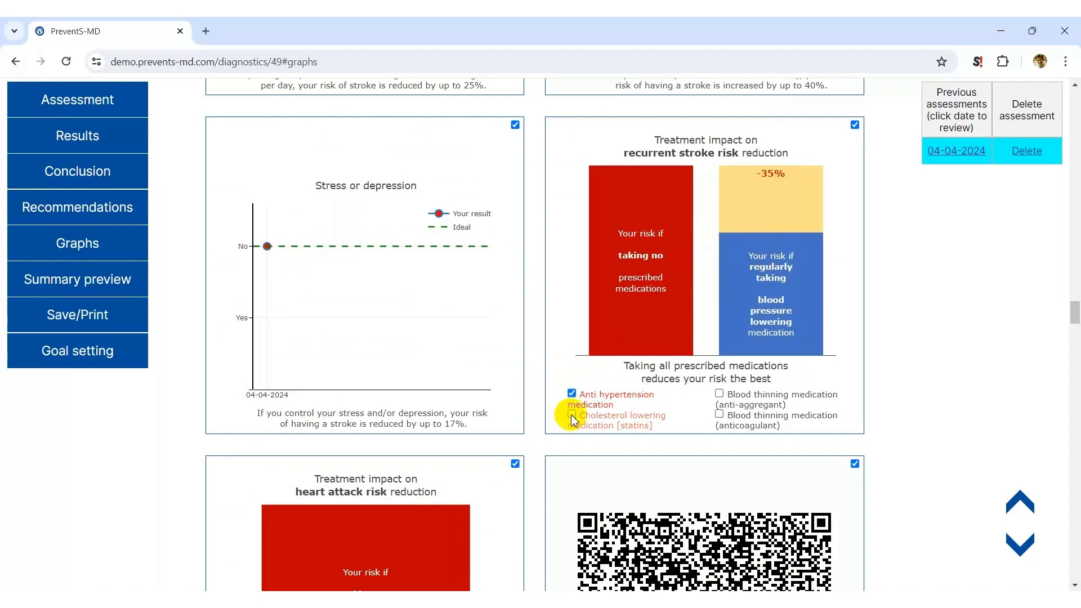
pyautogui.click(572, 417)
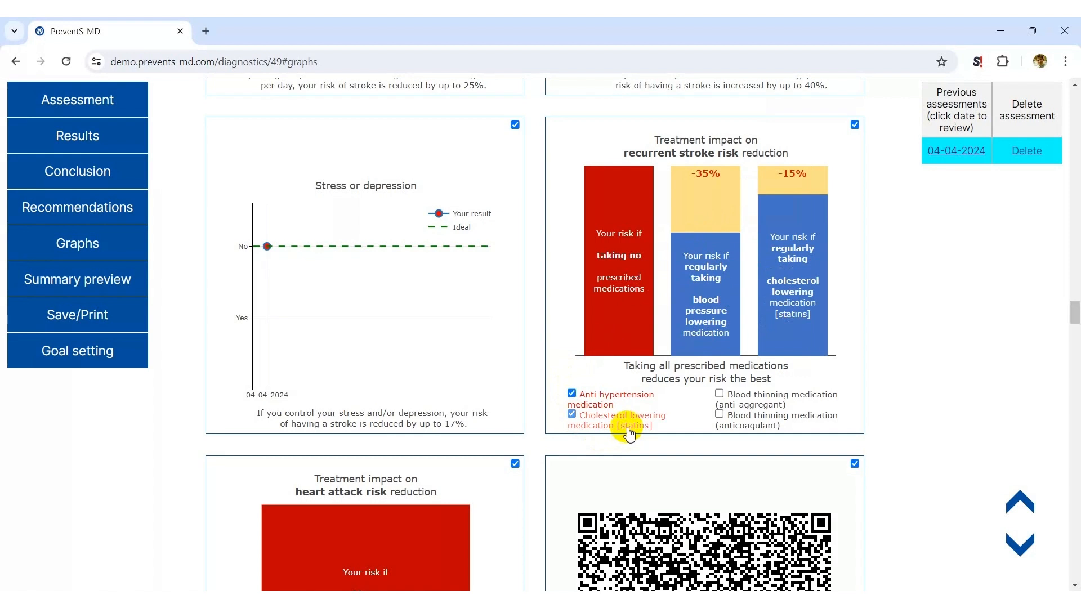
pyautogui.scroll(-6, 636, 338)
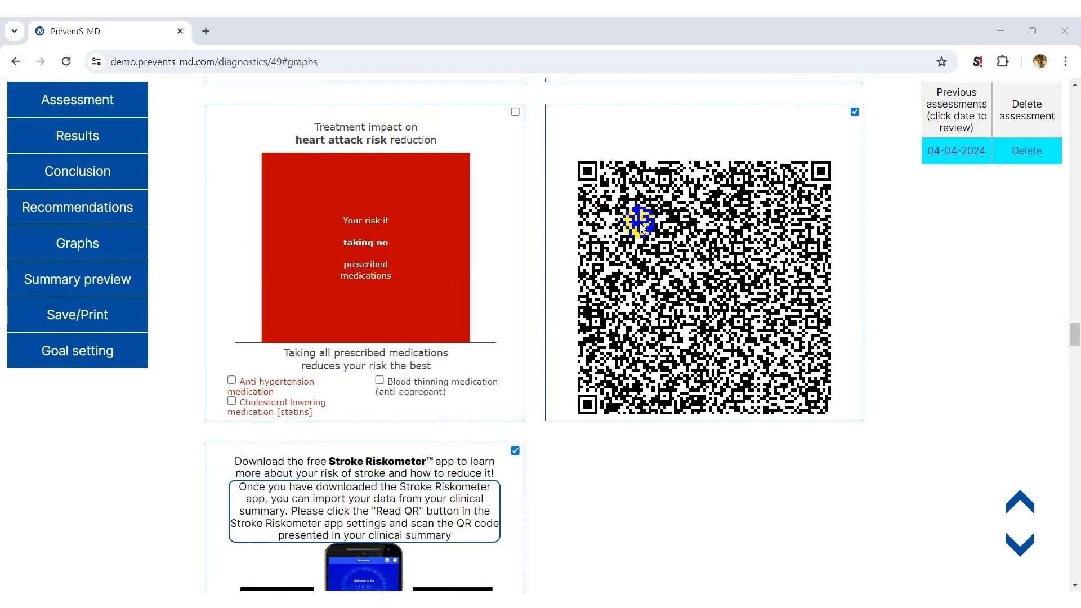
pyautogui.scroll(-2, 640, 225)
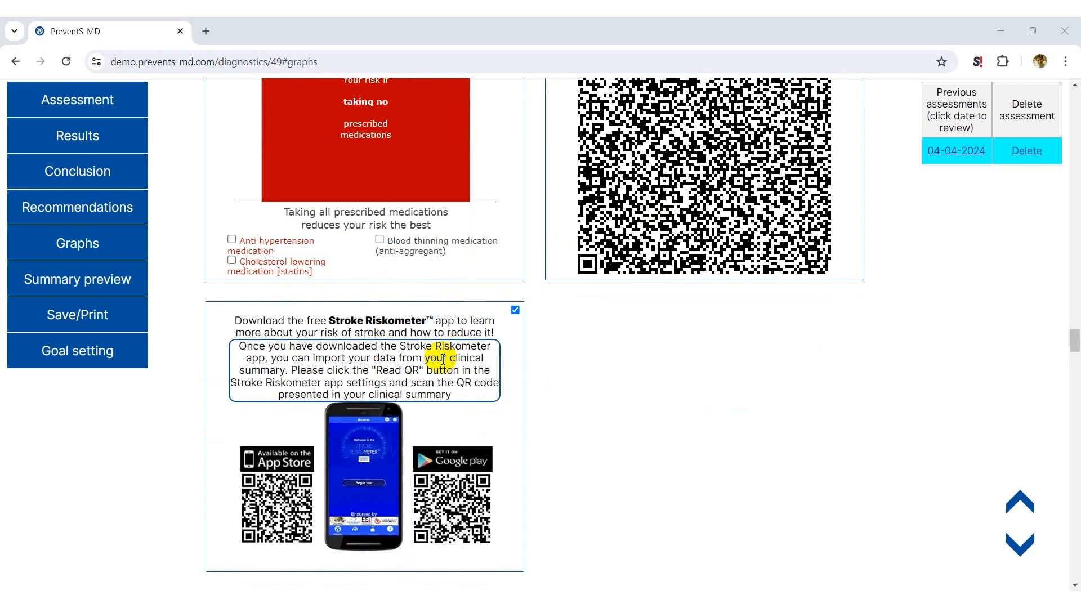
# Review the final summary preview, from the patient details and recommendations to the progress graphs and QR codes
pyautogui.scroll(-5, 622, 281)
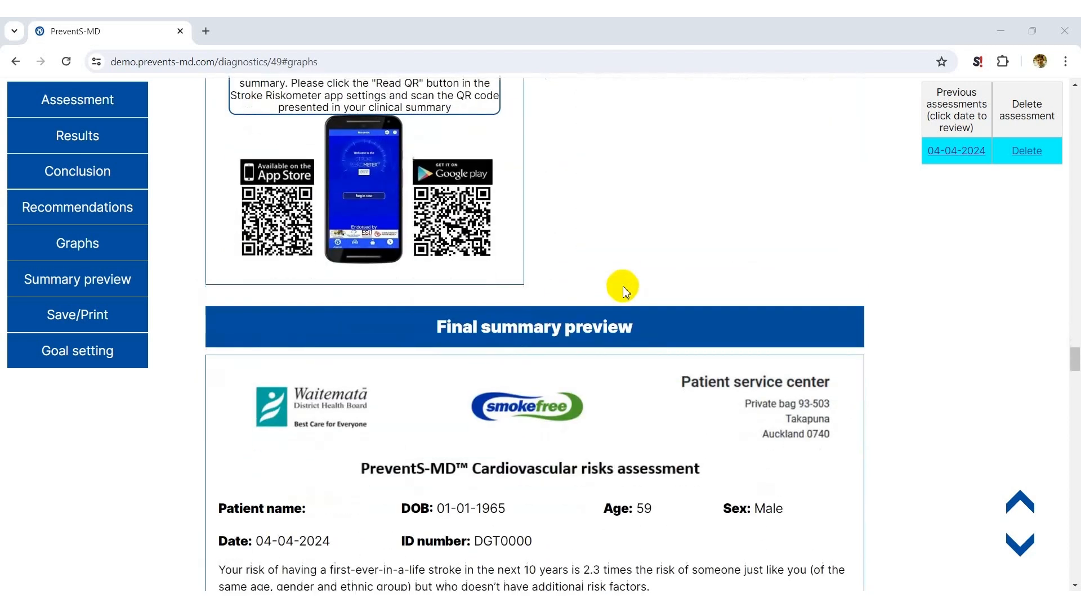
pyautogui.scroll(-2, 623, 290)
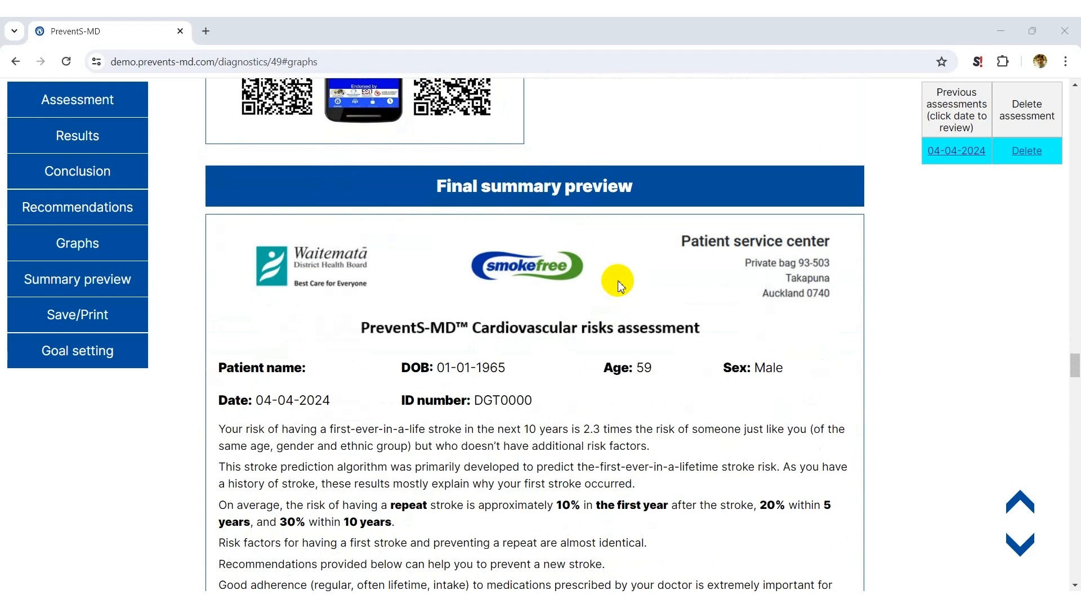
pyautogui.scroll(-12, 619, 284)
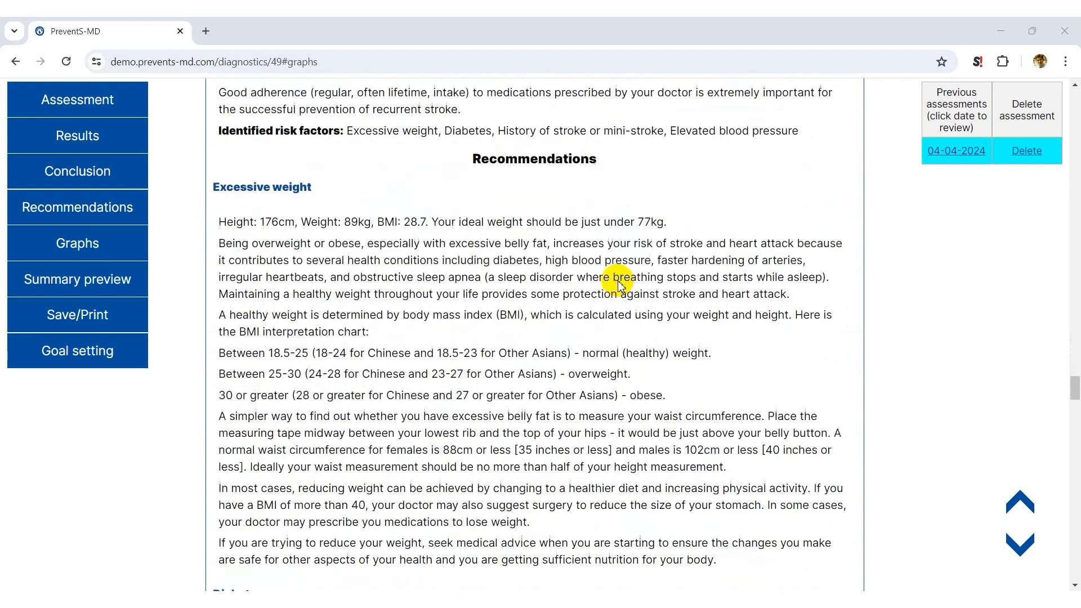
pyautogui.scroll(-5, 619, 285)
pyautogui.scroll(-6, 619, 284)
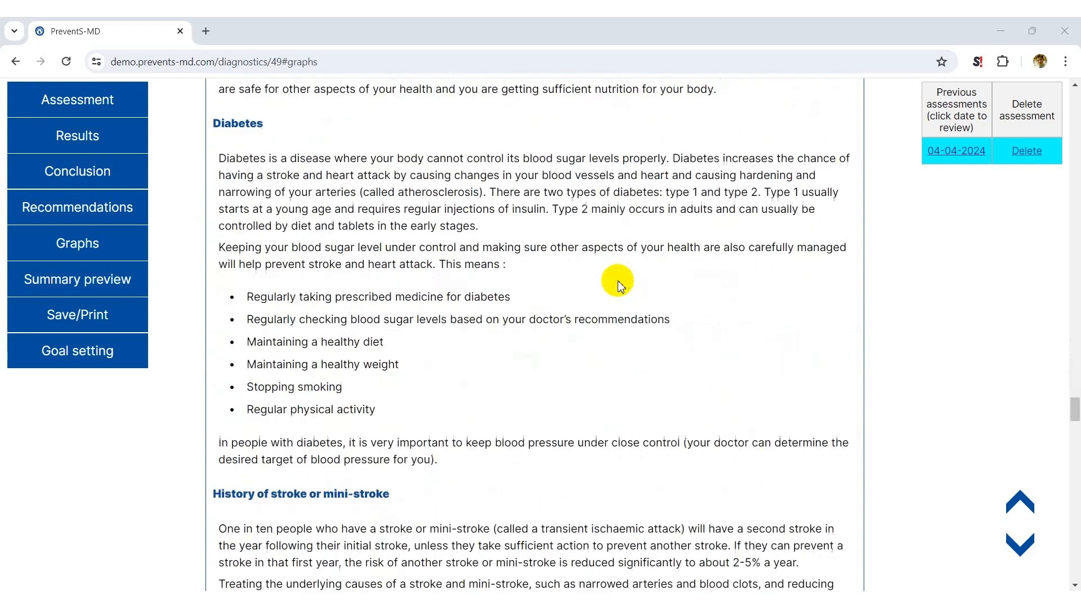
pyautogui.scroll(-15, 619, 285)
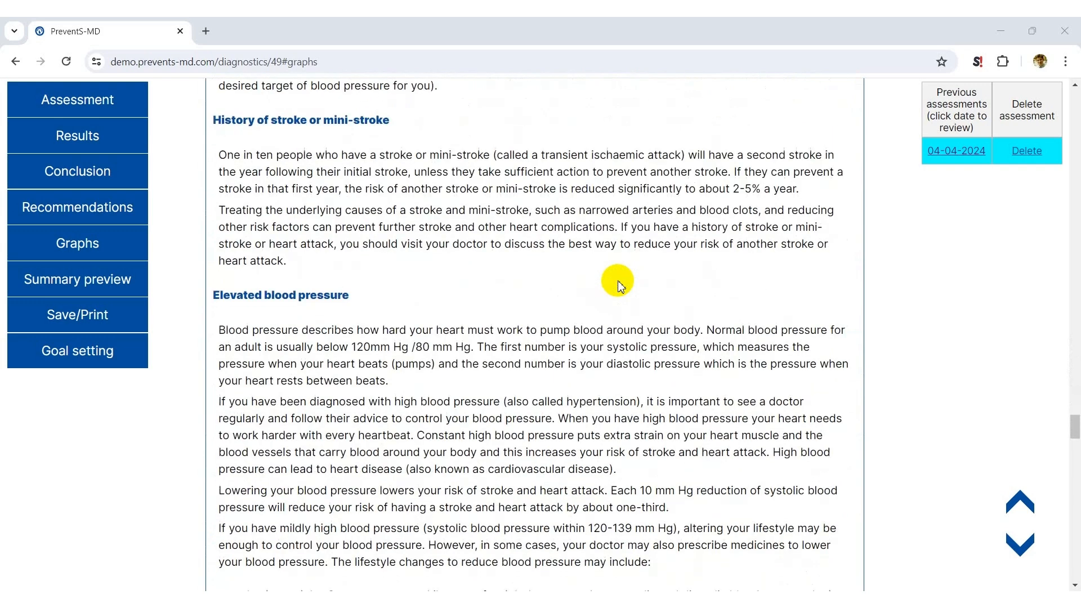
pyautogui.scroll(-4, 619, 279)
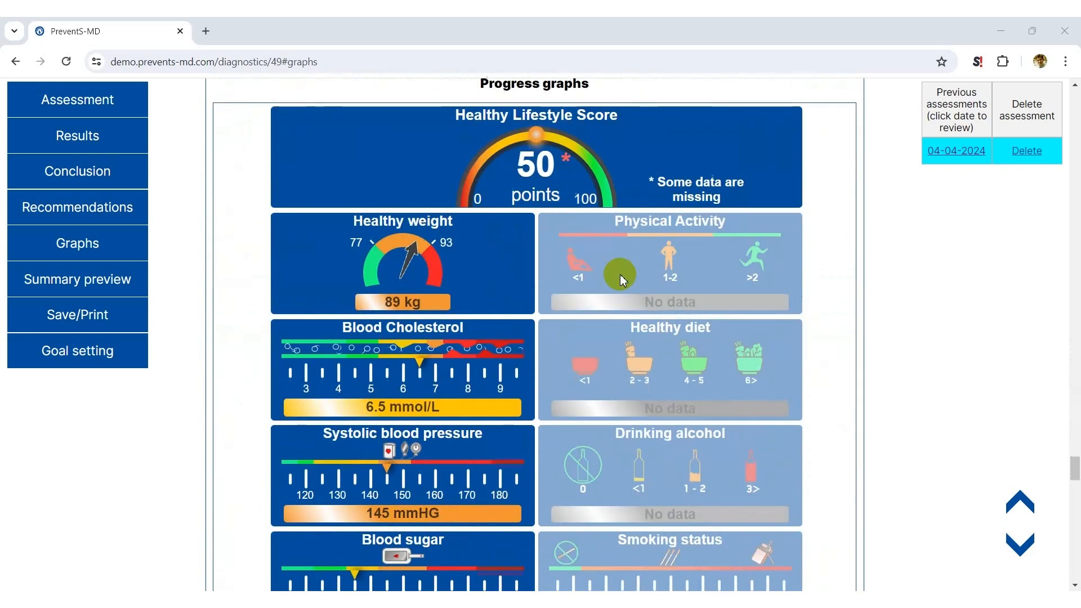
pyautogui.scroll(-12, 619, 279)
pyautogui.scroll(-20, 622, 276)
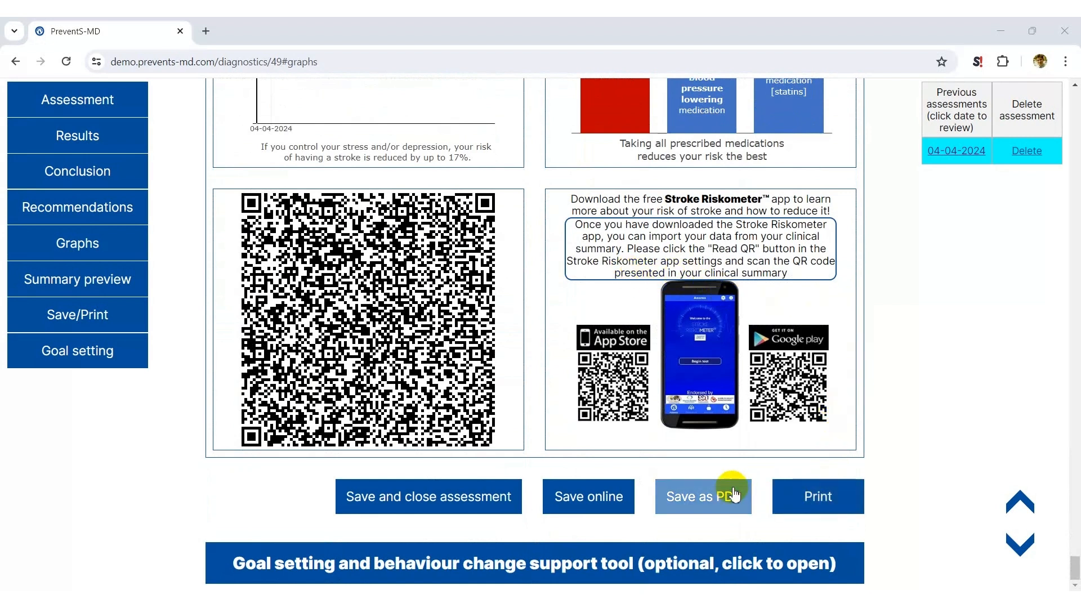
# Check the print preview of the patient summary and close it without printing
pyautogui.click(819, 502)
pyautogui.scroll(-10, 535, 388)
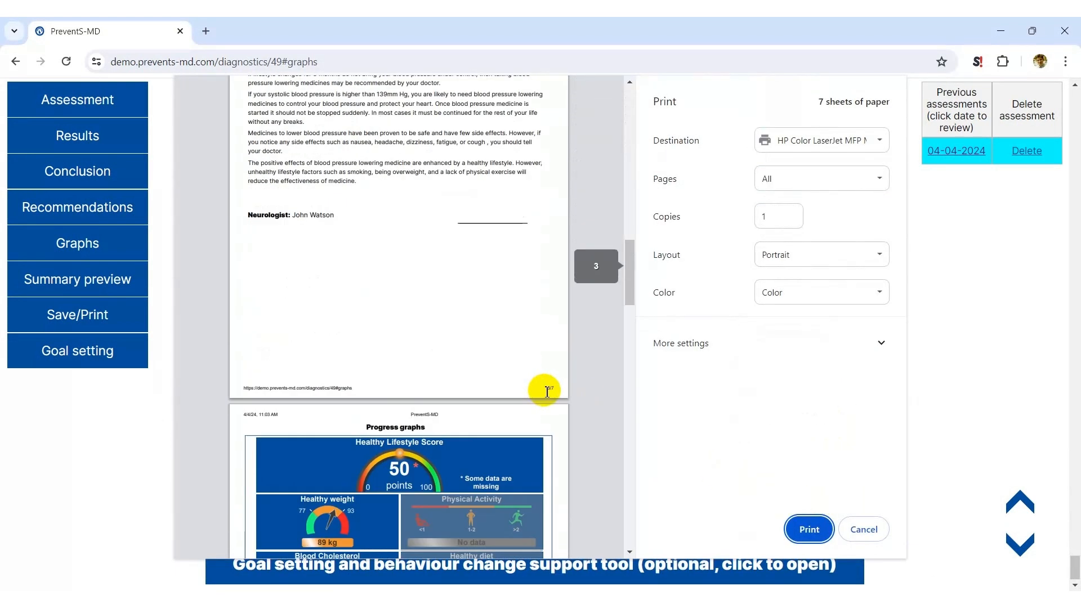
pyautogui.click(864, 529)
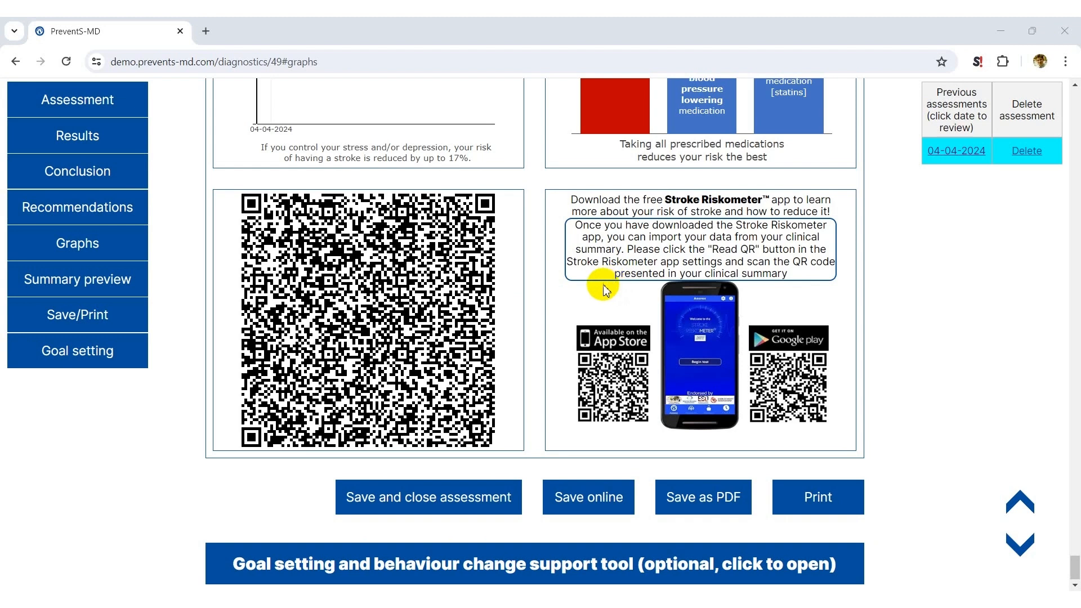
# Open the goal setting and behaviour change tool and rate the patient's motivation as 6 for Elevated blood pressure and 4 for Excessive weight
pyautogui.click(478, 564)
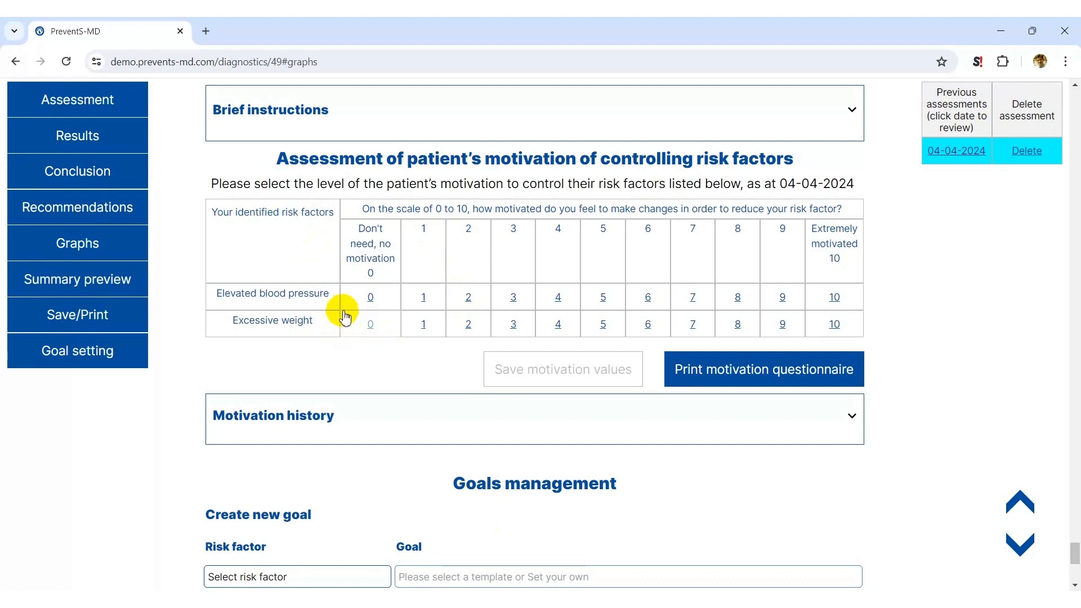
pyautogui.click(648, 302)
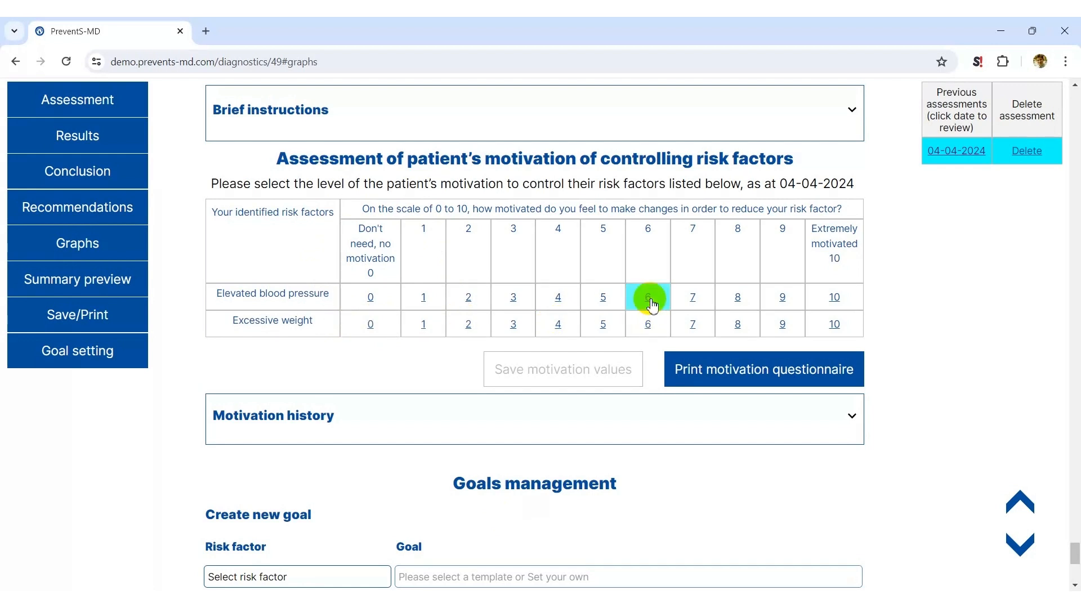
pyautogui.click(550, 326)
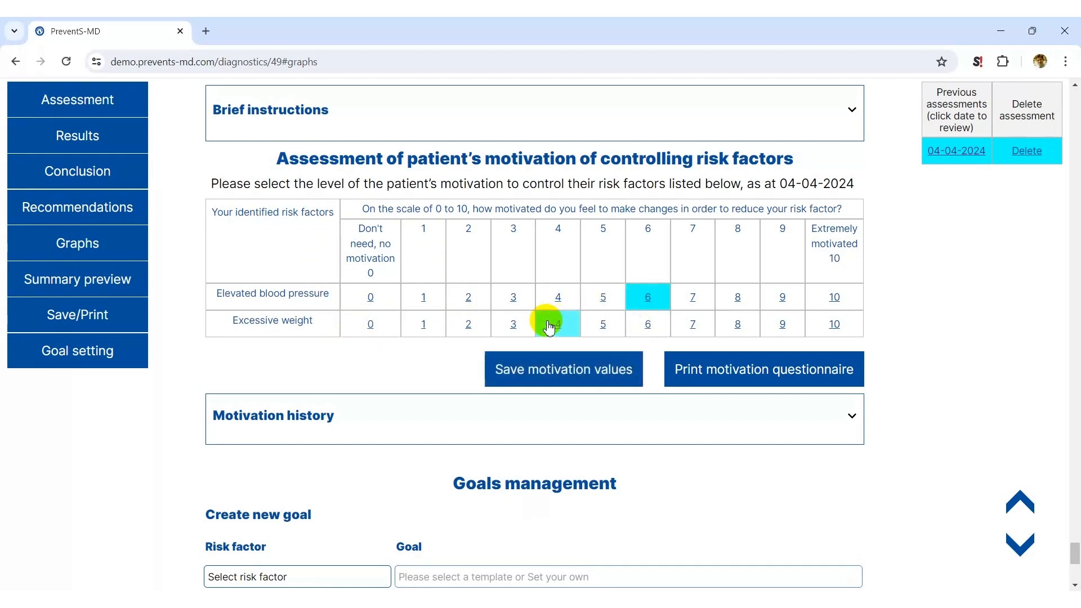
# Save the motivation values and check the print preview of the motivation questionnaire without printing it
pyautogui.click(553, 381)
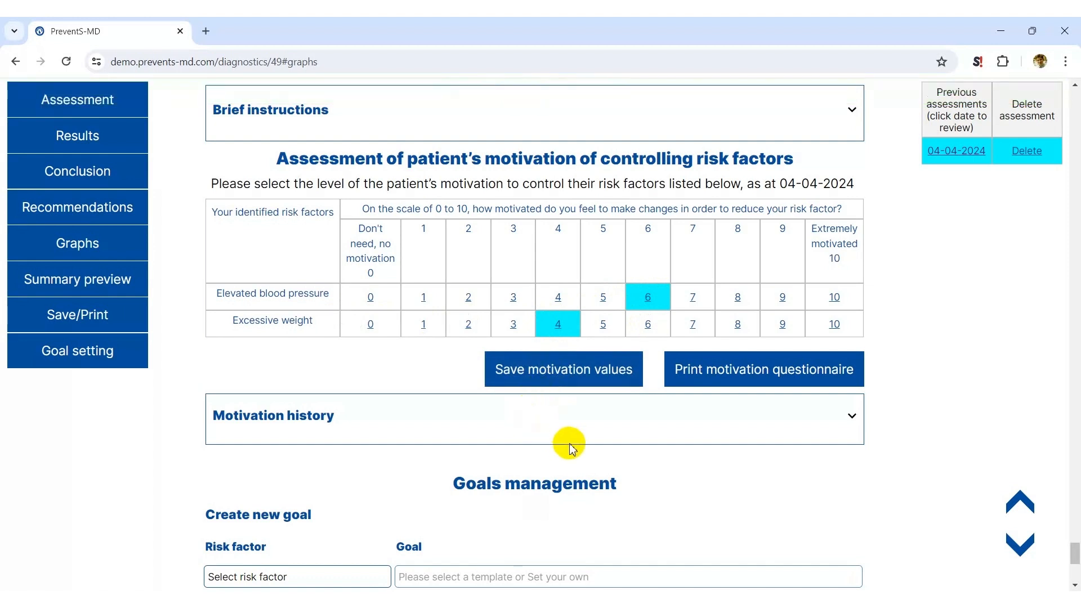
pyautogui.click(715, 381)
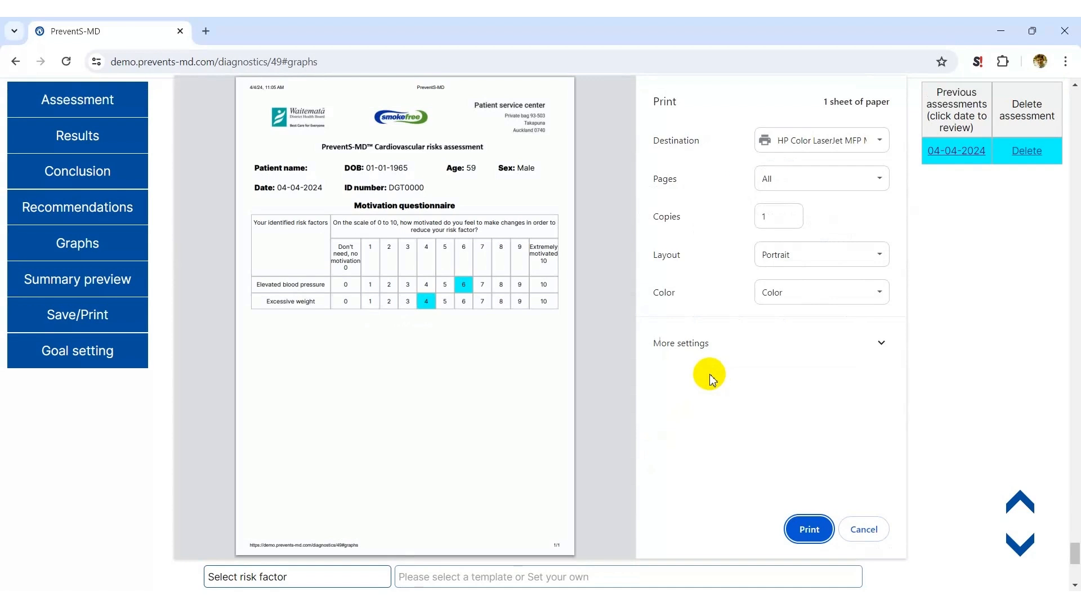
pyautogui.click(864, 529)
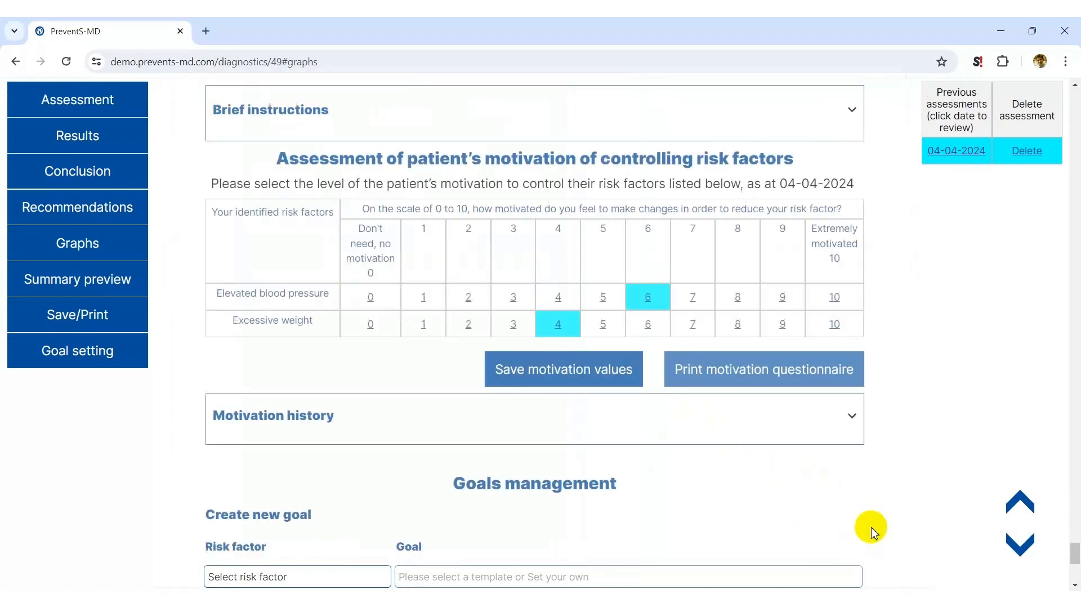
# Fill in a new goal for Elevated blood pressure using the template on reducing daily salt consumption by reading food labels
pyautogui.scroll(-6, 794, 470)
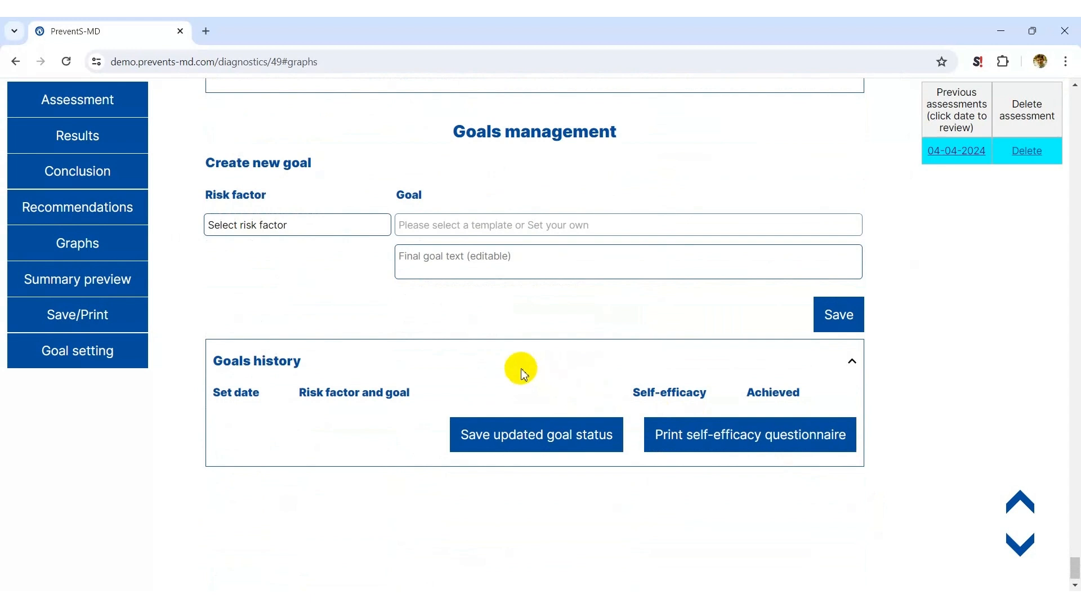
pyautogui.click(326, 228)
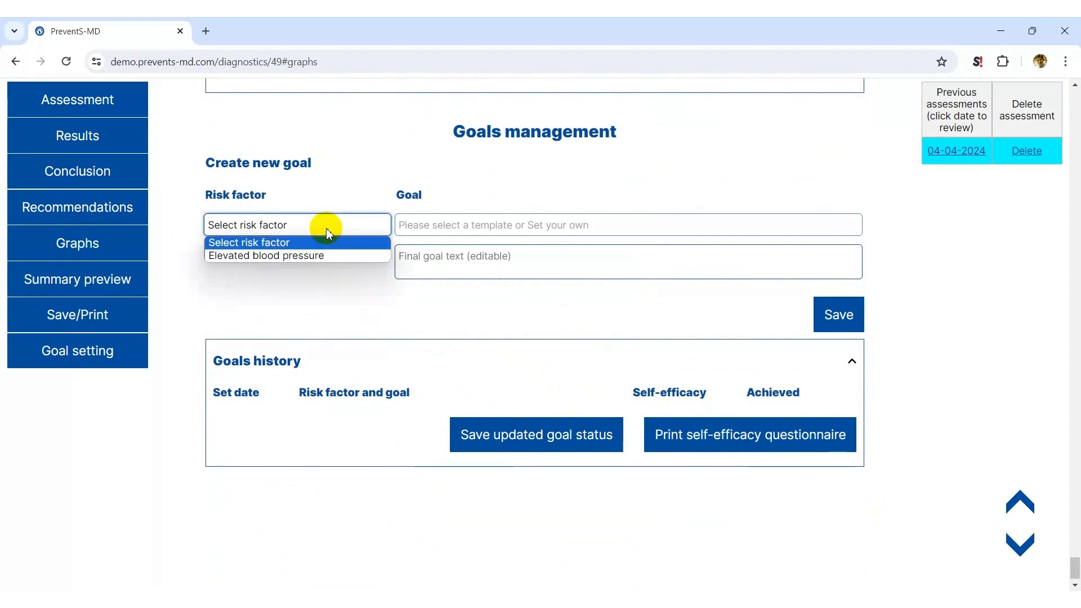
pyautogui.scroll(4, 326, 229)
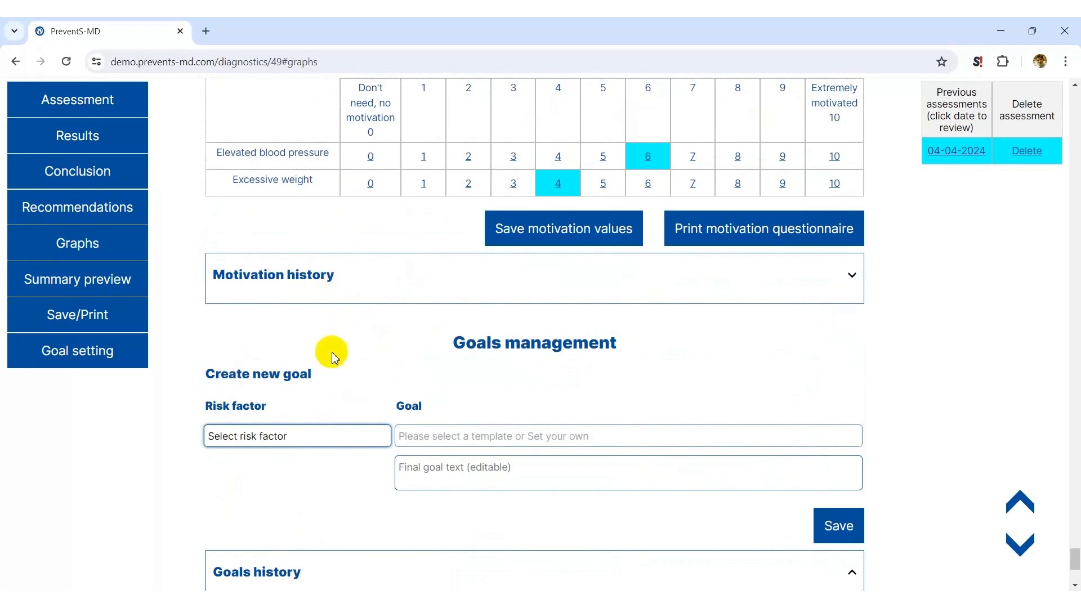
pyautogui.click(337, 437)
pyautogui.click(321, 468)
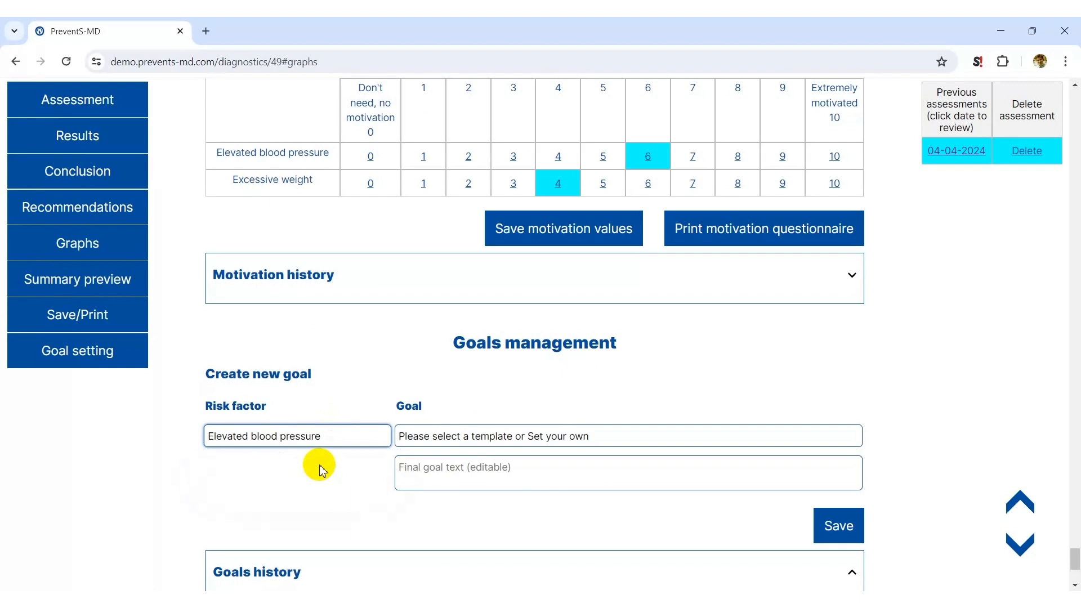
pyautogui.click(708, 440)
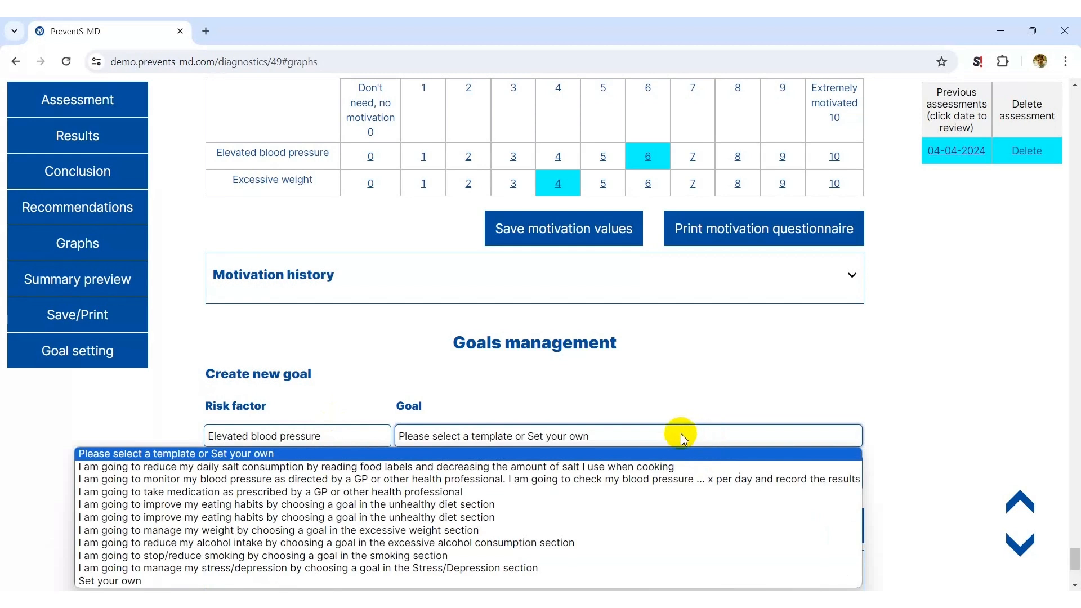
pyautogui.click(574, 467)
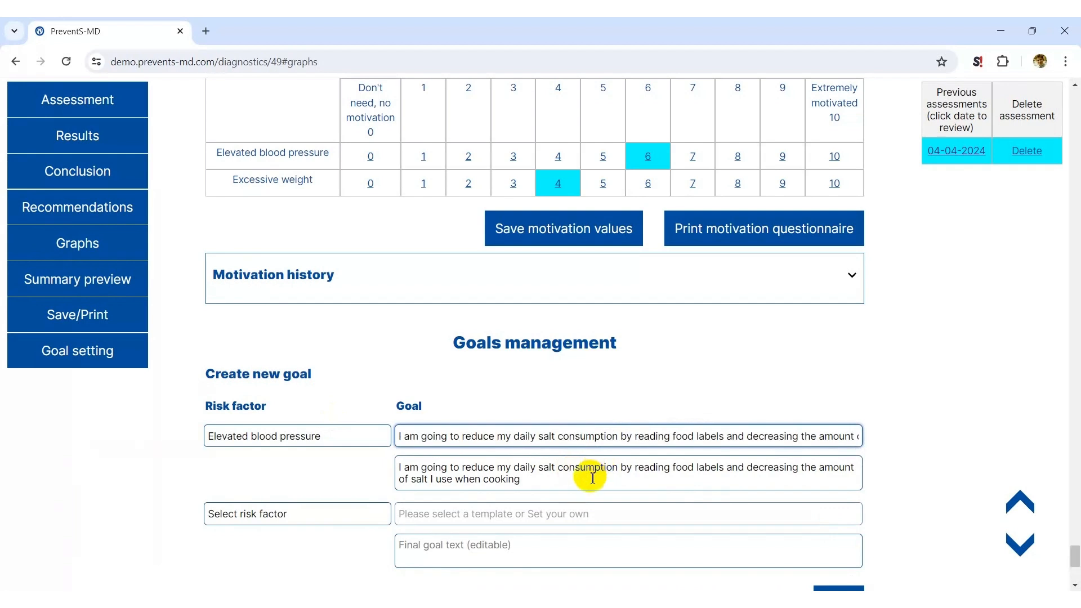
pyautogui.click(552, 482)
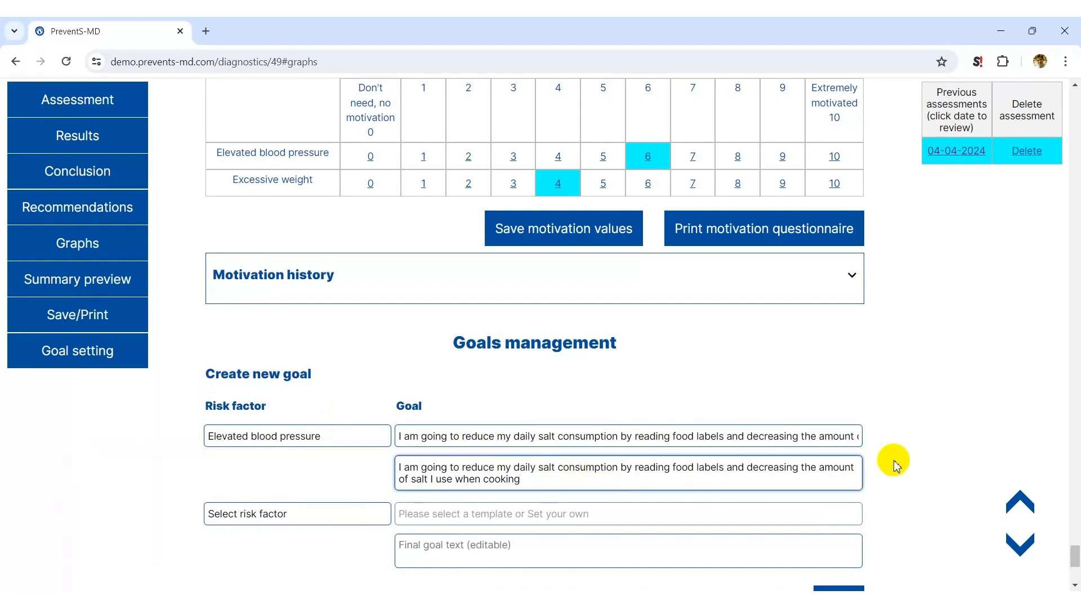
pyautogui.scroll(-1, 896, 464)
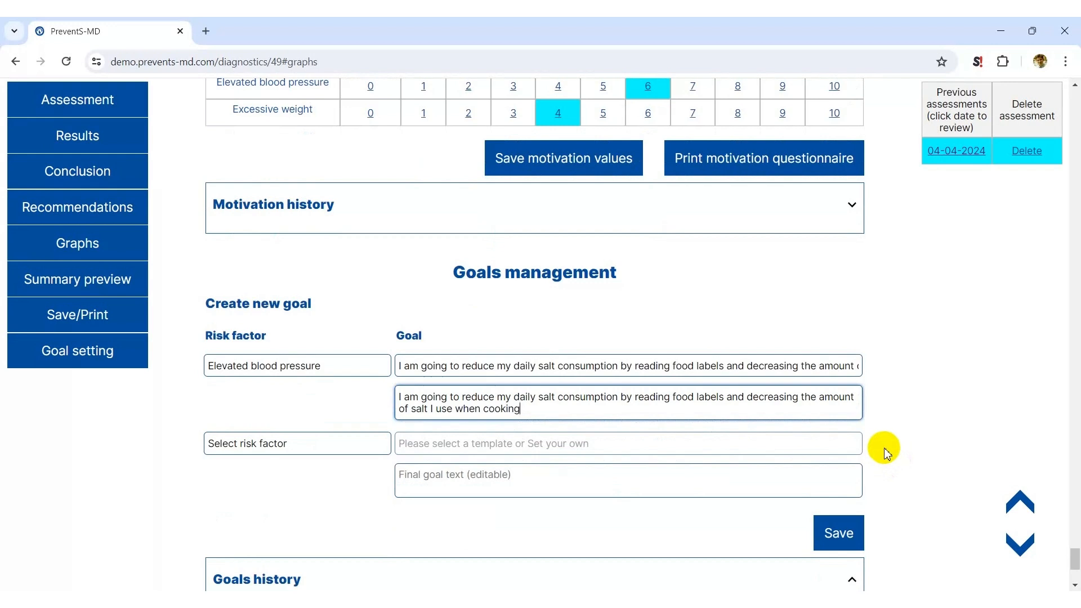
# Save the new Elevated blood pressure goal and check the print preview of the self-efficacy questionnaire without printing it
pyautogui.scroll(-1, 885, 453)
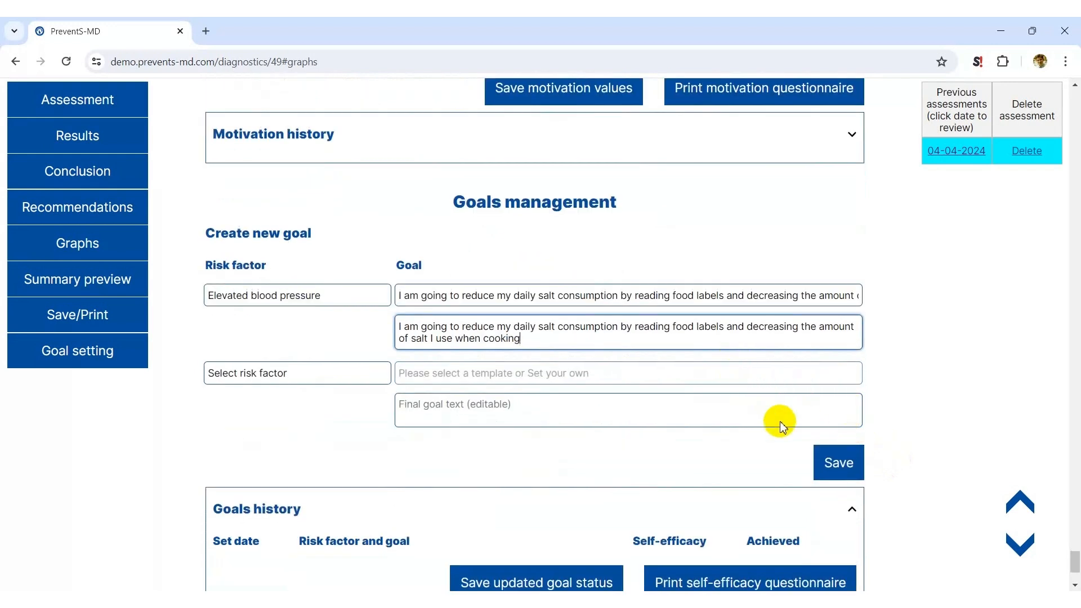
pyautogui.click(833, 461)
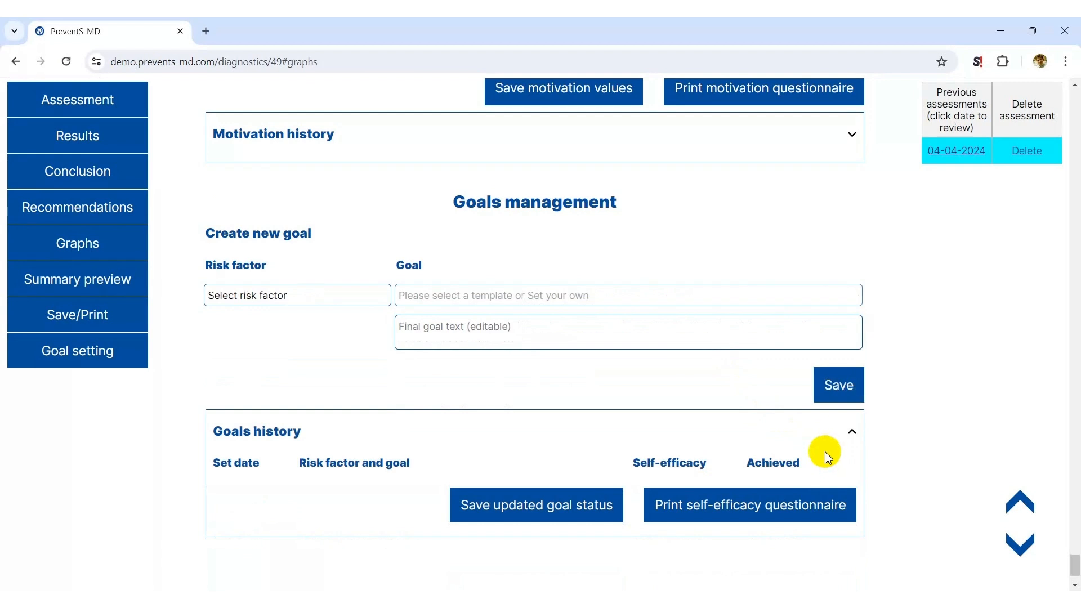
pyautogui.scroll(-2, 742, 427)
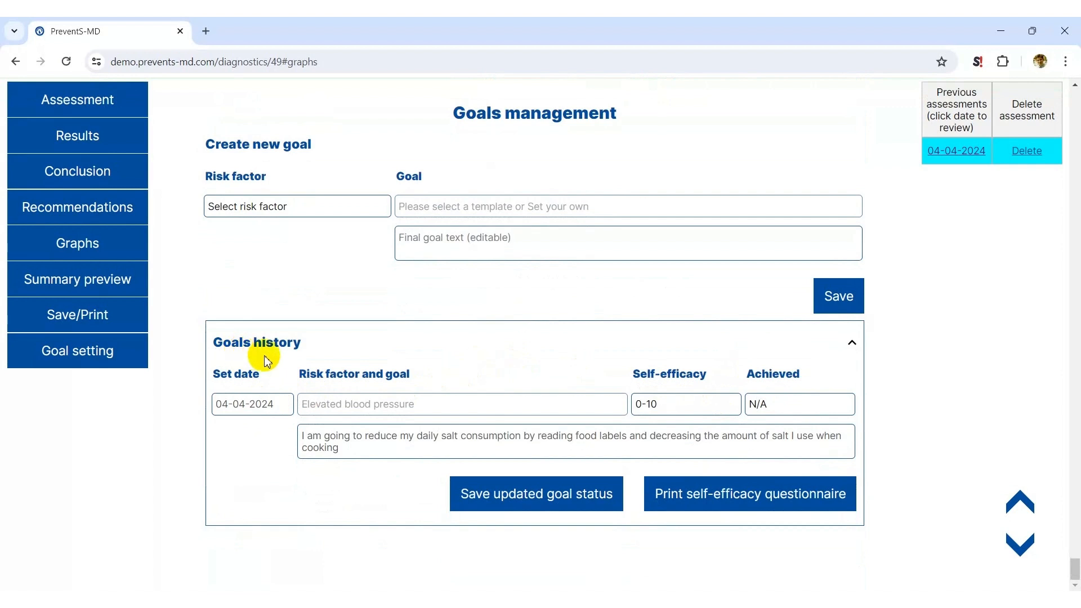
pyautogui.click(669, 505)
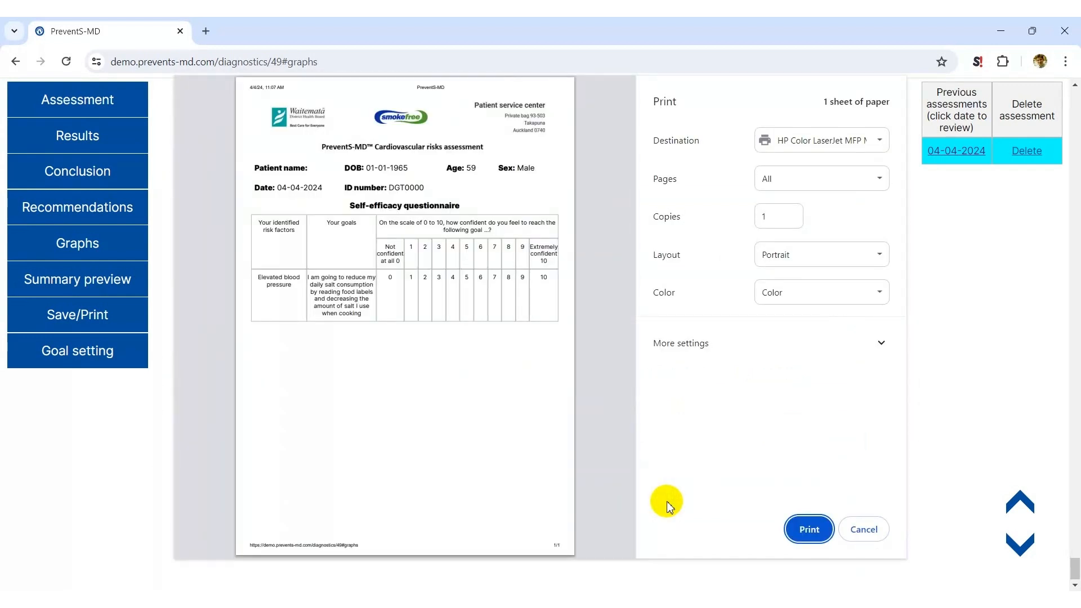
pyautogui.click(863, 530)
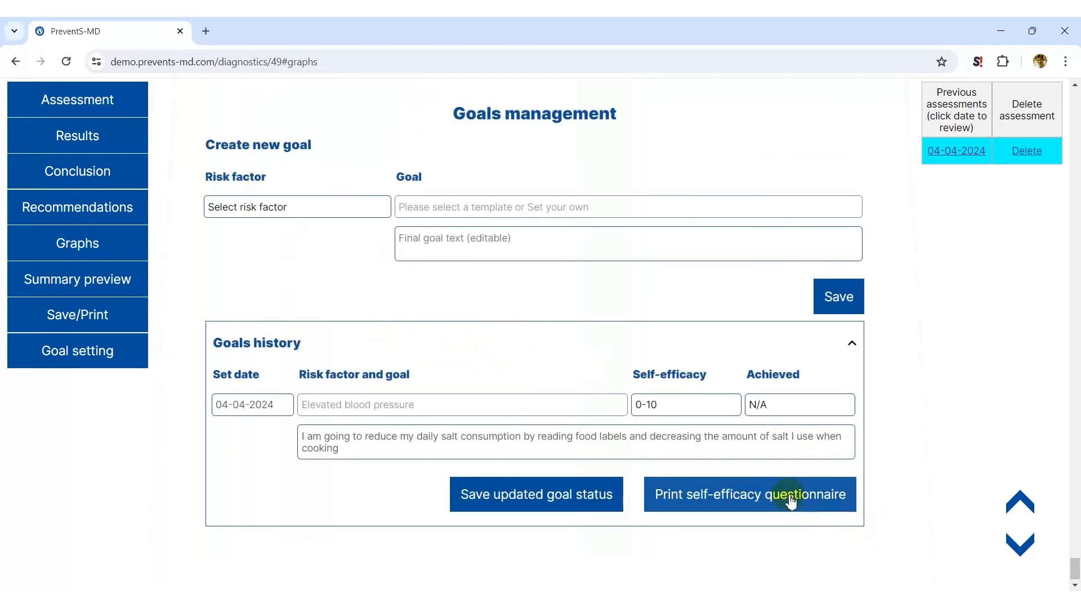
# Set the self-efficacy of the Elevated blood pressure goal to 6 and save the updated goal status
pyautogui.click(718, 408)
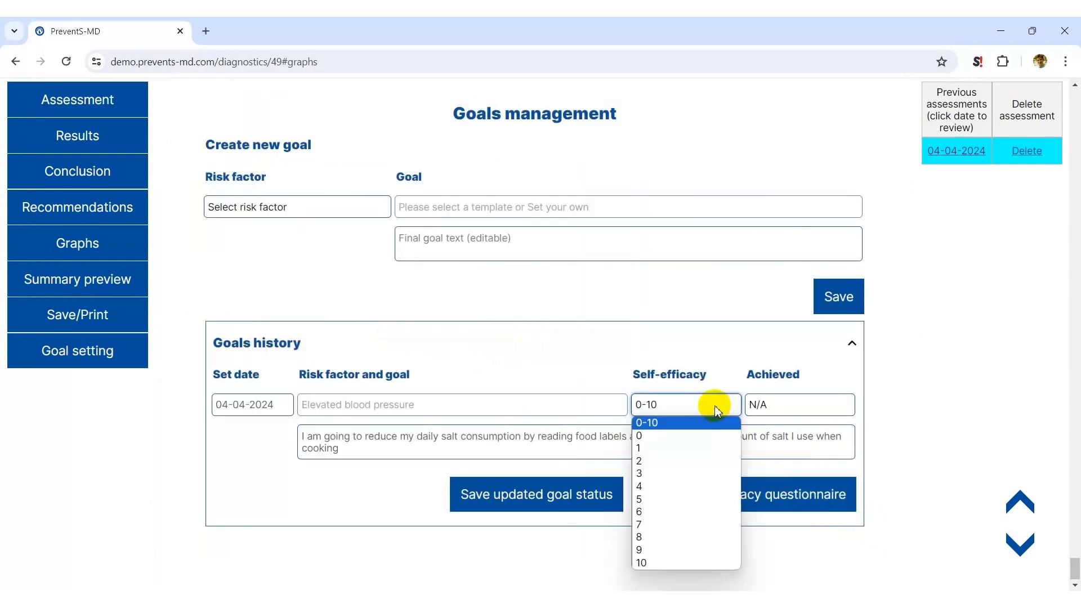
pyautogui.click(664, 512)
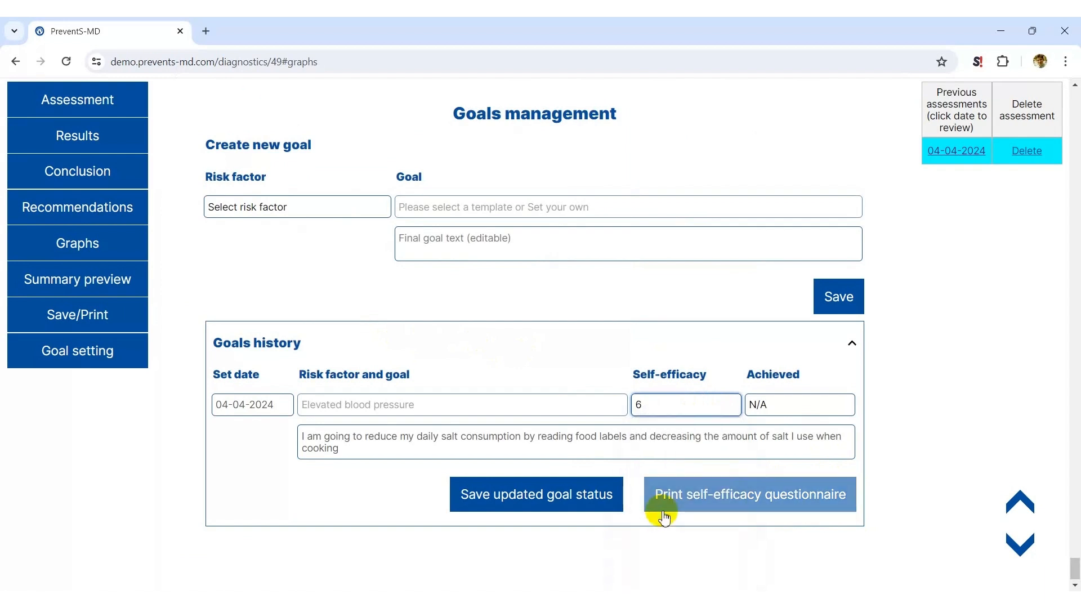
pyautogui.click(507, 498)
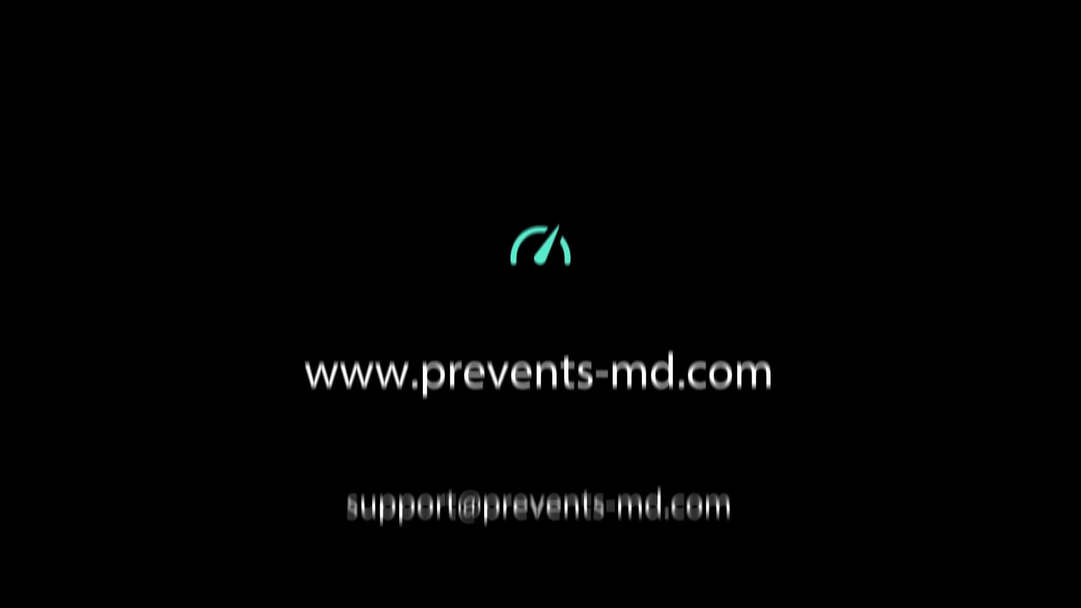